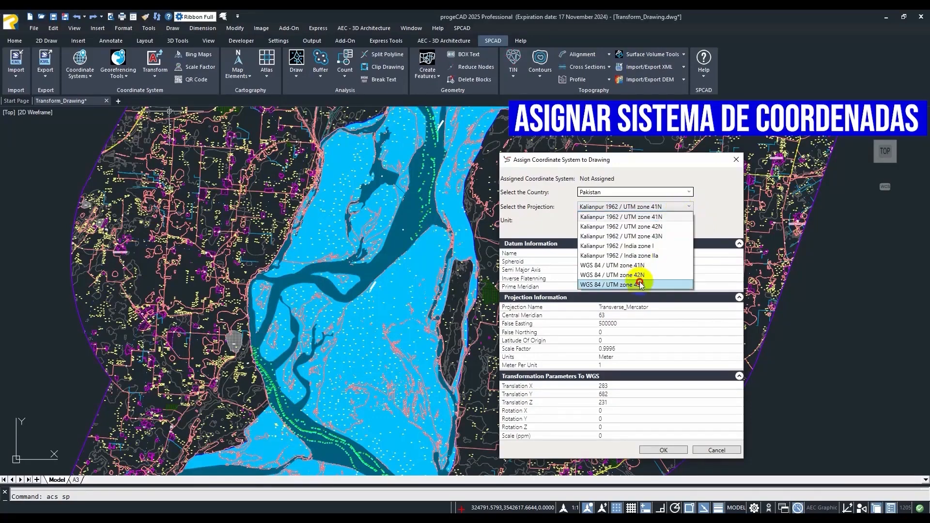
Assign the WGS 84 / UTM zone 43N projection for Pakistan to the drawing
click(644, 282)
click(661, 450)
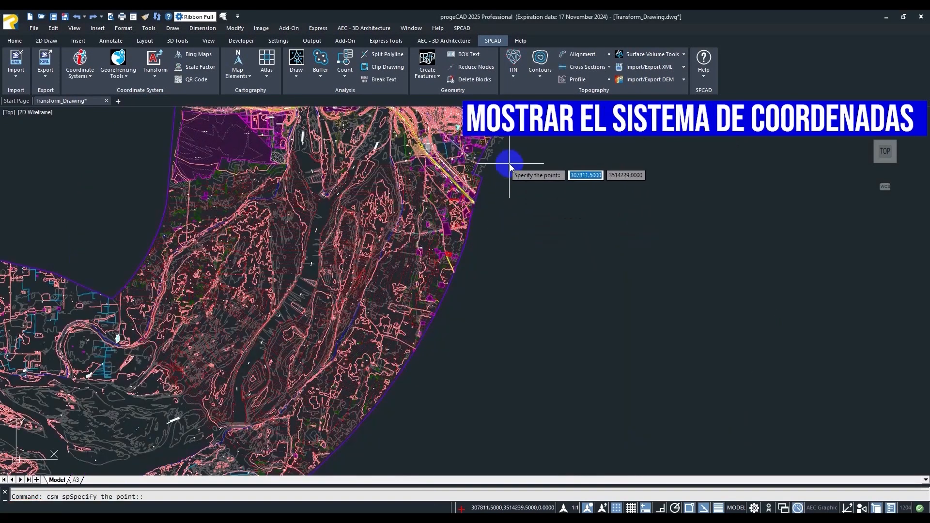
Show the coordinate system by specifying points in the empty area beside the survey boundary
click(509, 164)
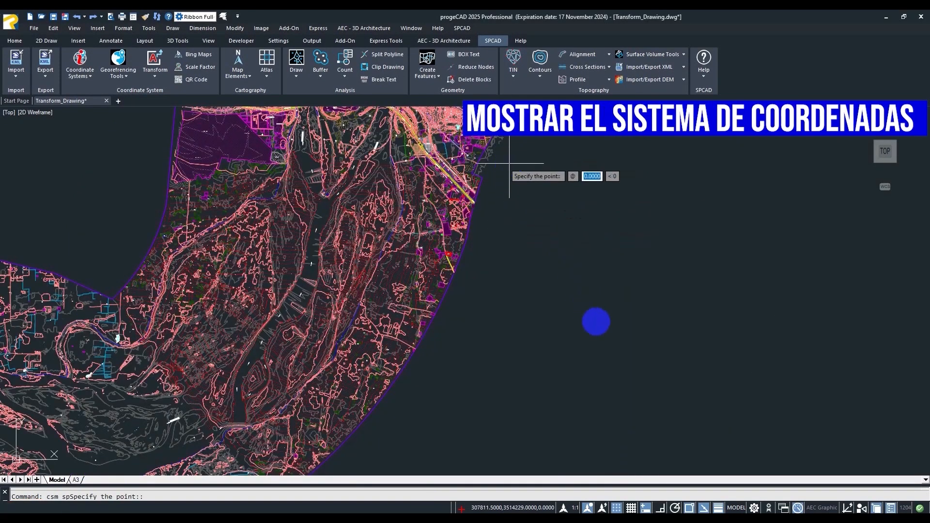
click(896, 435)
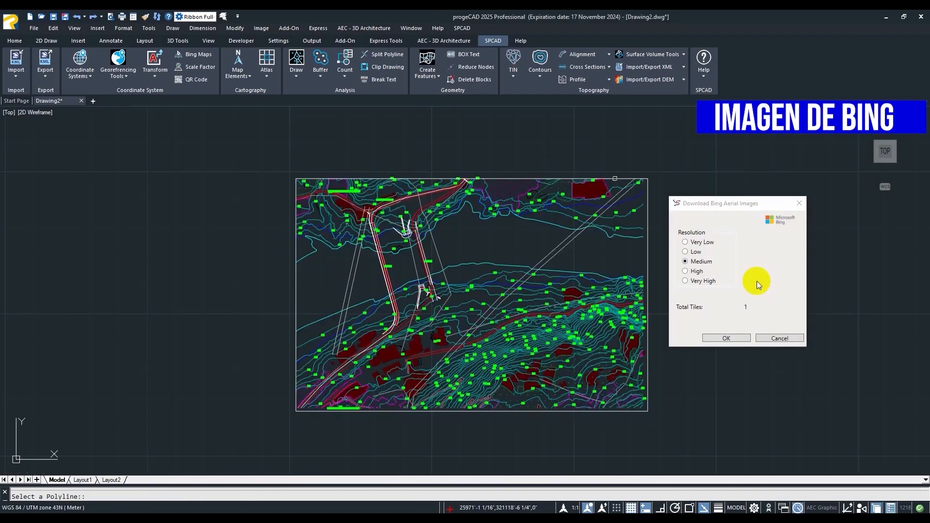
Download the Bing aerial image for the selected boundary polyline at Medium resolution
click(723, 338)
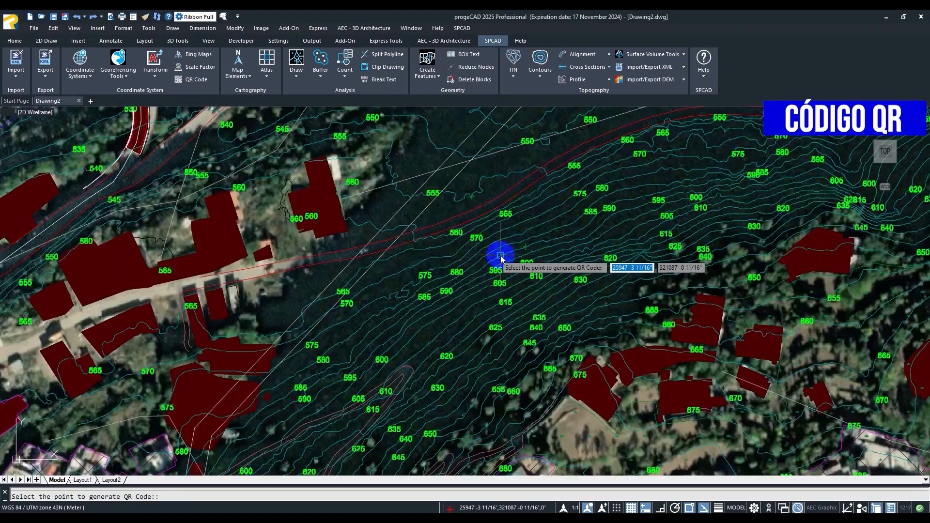
Generate a QR code of size 20 at a point among the contours beside the 595 label
click(499, 263)
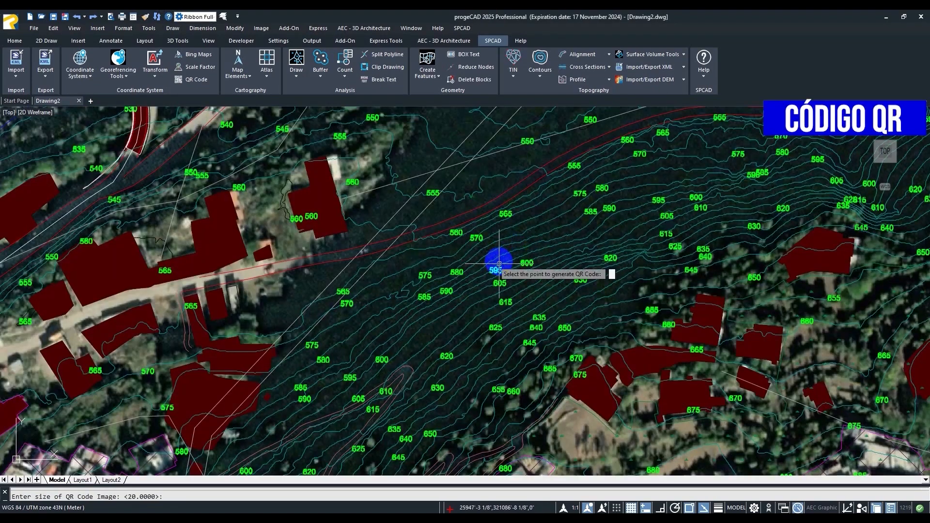
key(Return)
scroll(539, 249, up, 5)
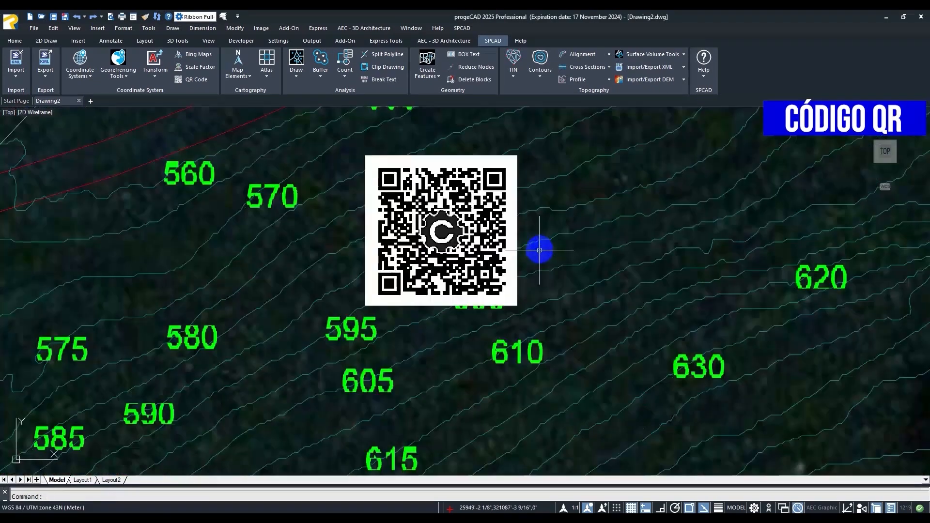
middle_drag(539, 249, 549, 309)
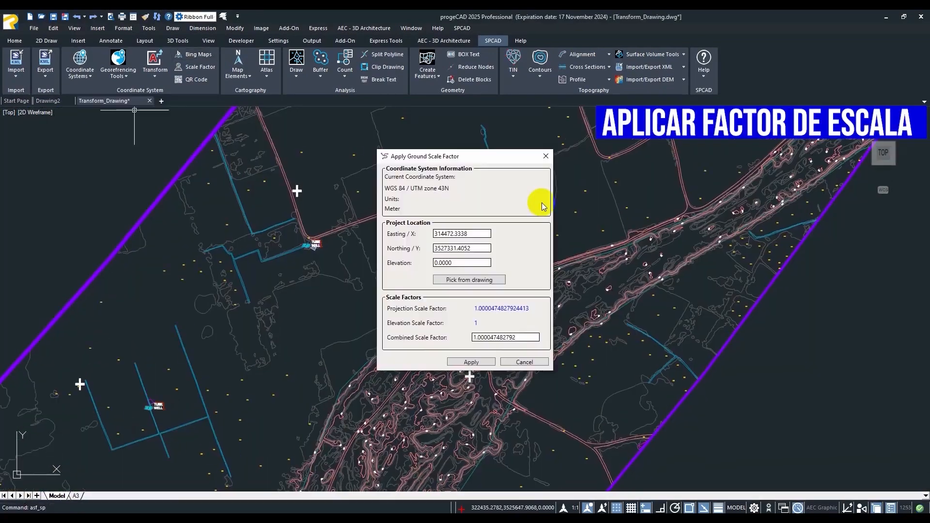
Pick the project location for the ground scale factor from a point in the drawing
click(469, 280)
click(474, 285)
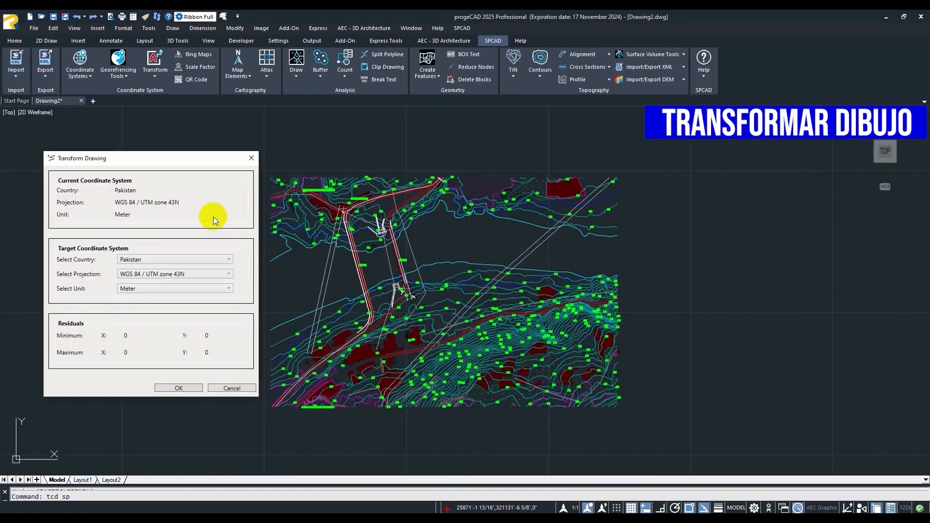
Transform the drawing to a chosen target projection and switch from Drawing2 to the Transformed_Dwg drawing
click(210, 273)
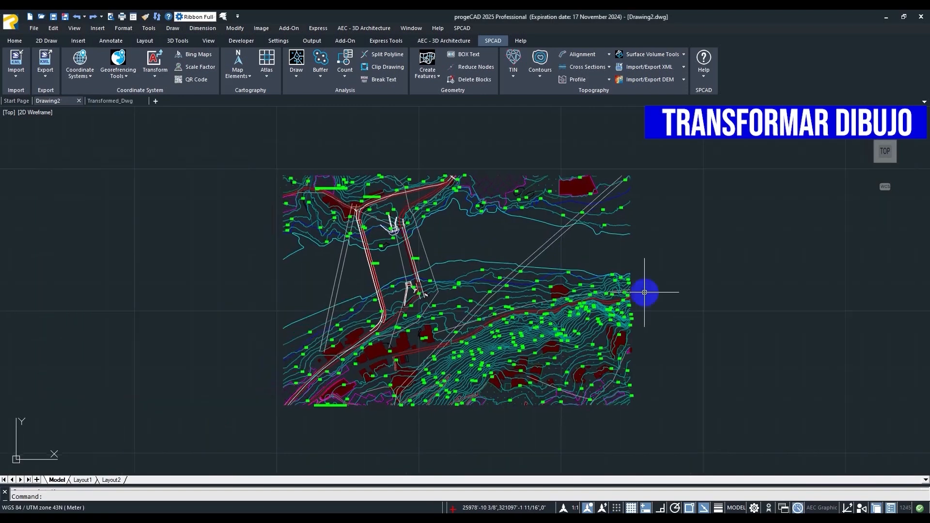
click(59, 100)
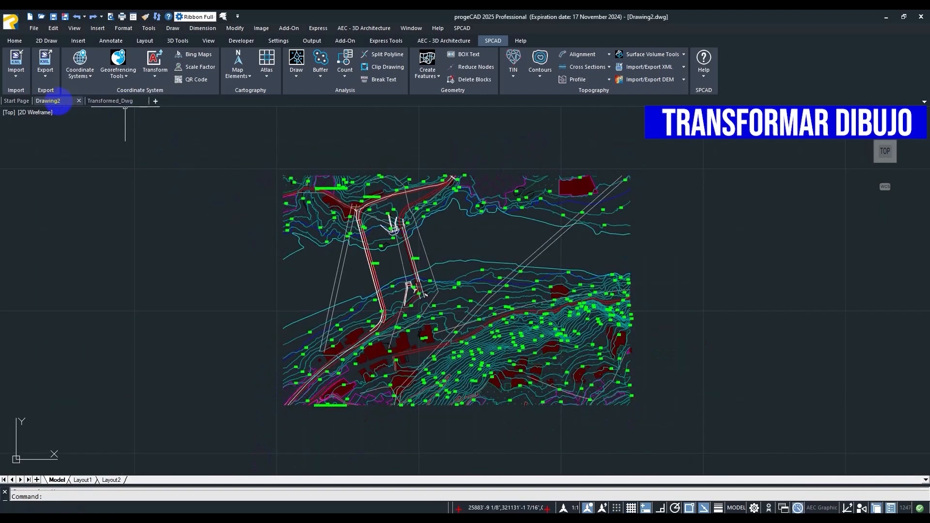
click(102, 101)
click(169, 291)
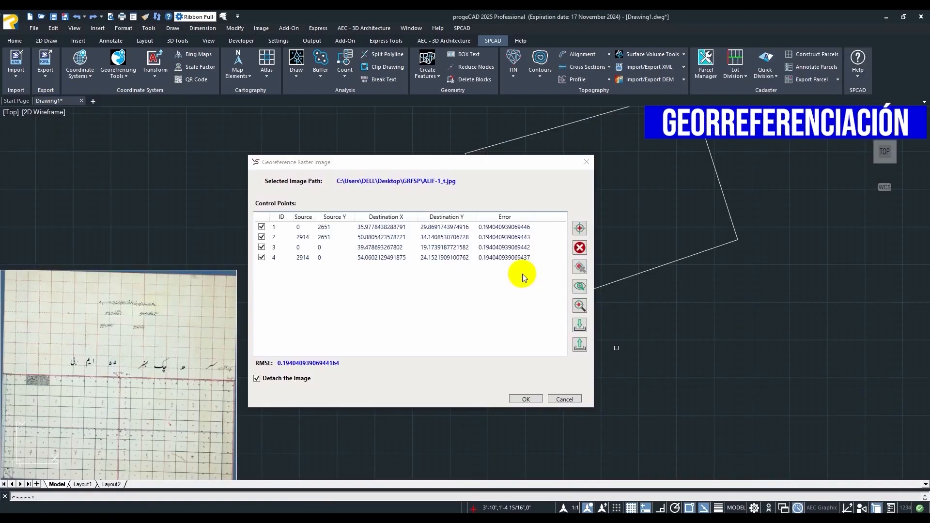
Georeference the raster image ALIF-1_t.jpg with the four control points and detach the original image
click(526, 399)
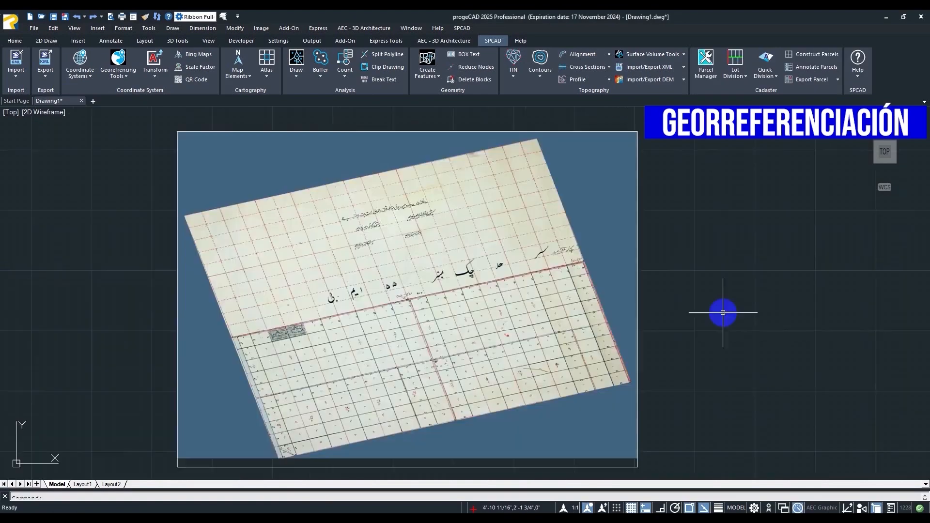
middle_drag(722, 311, 760, 315)
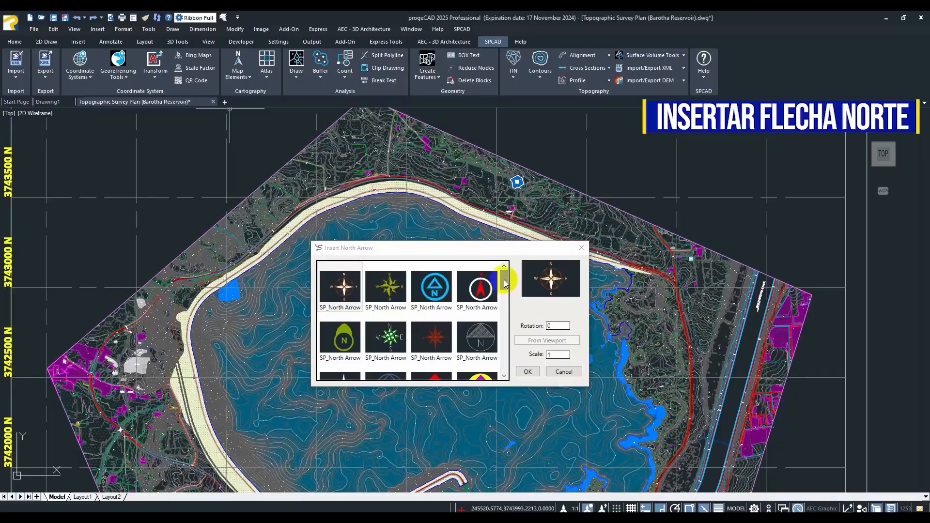
Insert the green compass-star north arrow with rotation 0, setting its scale
scroll(504, 280, down, 6)
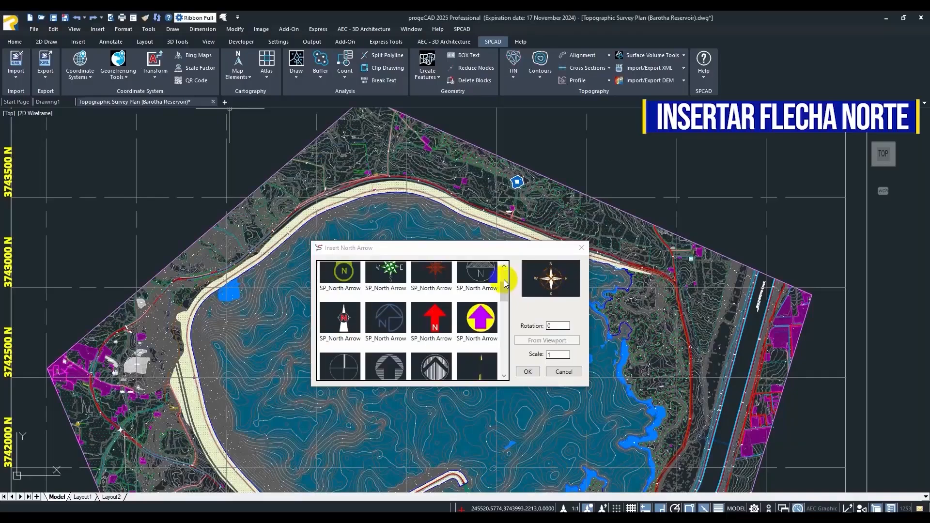
scroll(485, 310, up, 5)
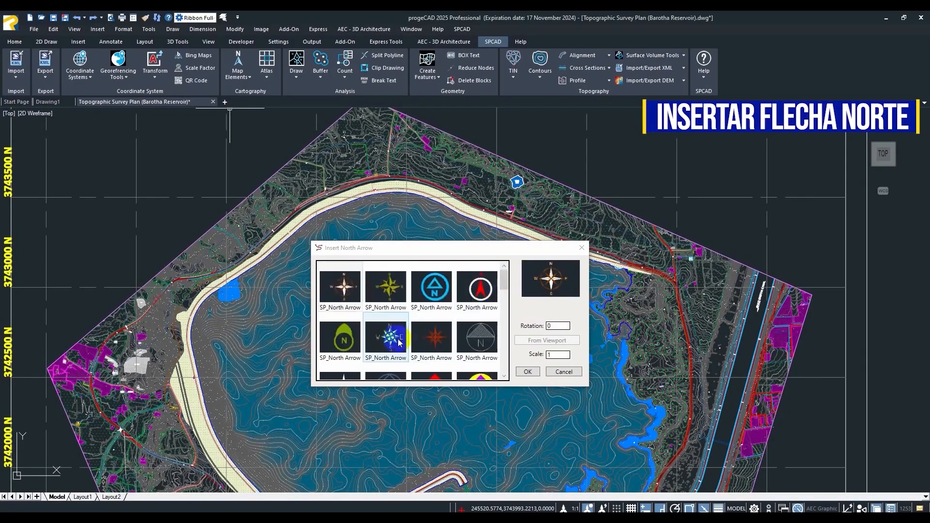
click(386, 337)
click(562, 355)
click(527, 371)
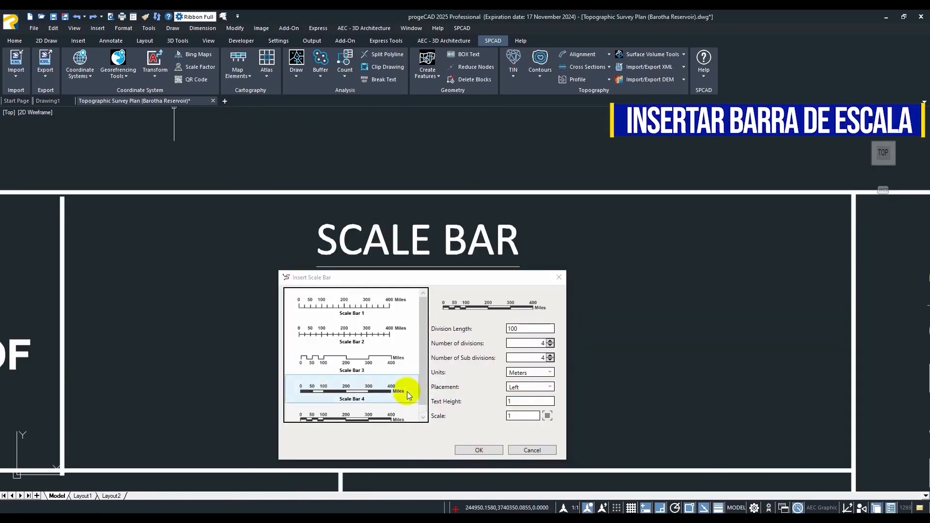
Insert Scale Bar 5 in meters with division length 125, 5 divisions, 4 subdivisions and text height 4 below the SCALE BAR title
scroll(407, 391, down, 2)
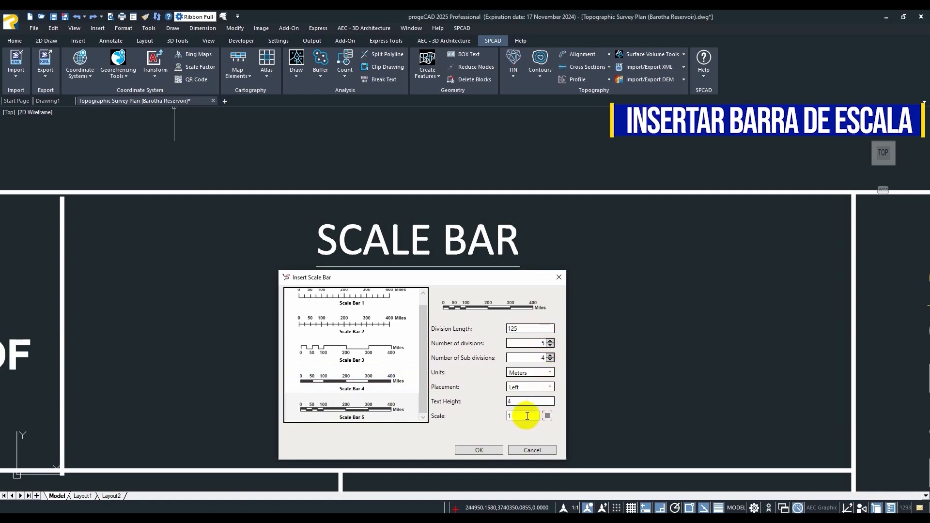
click(479, 450)
click(98, 347)
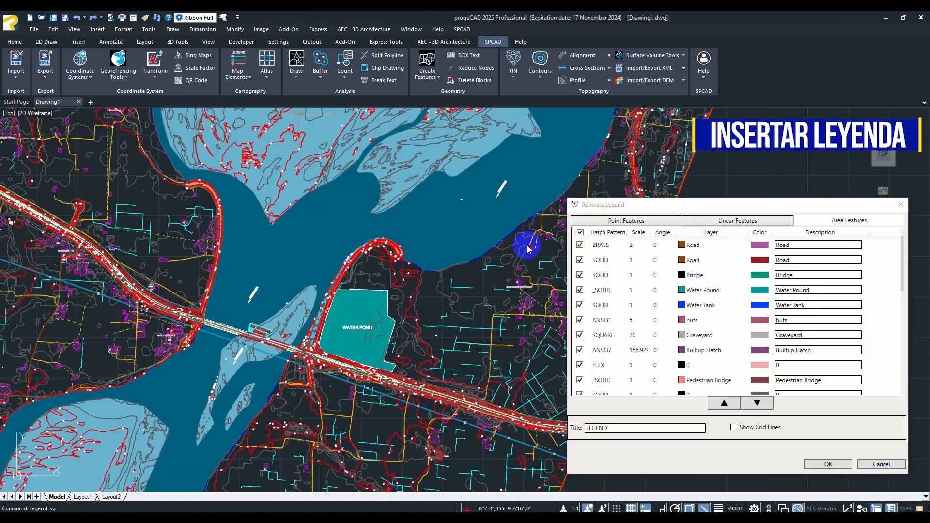
Generate a legend titled LEGEND from the point, linear and area features with grid lines shown, and place it beside the map
scroll(732, 305, down, 3)
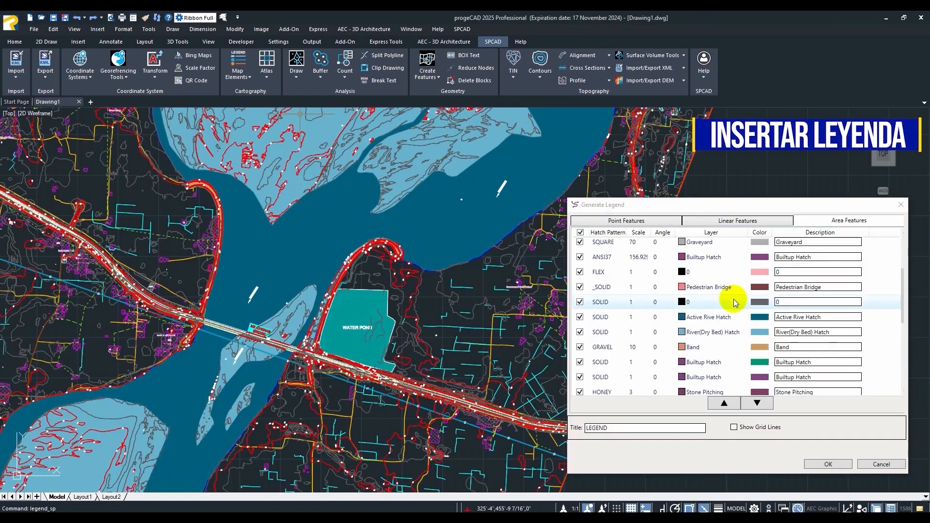
click(746, 221)
click(654, 221)
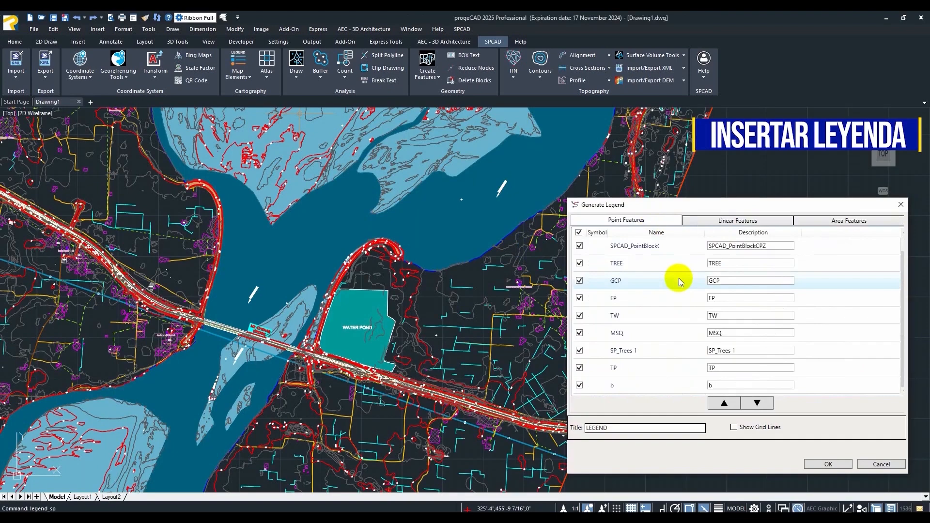
click(868, 221)
click(736, 428)
click(824, 462)
click(699, 200)
middle_drag(804, 348, 681, 295)
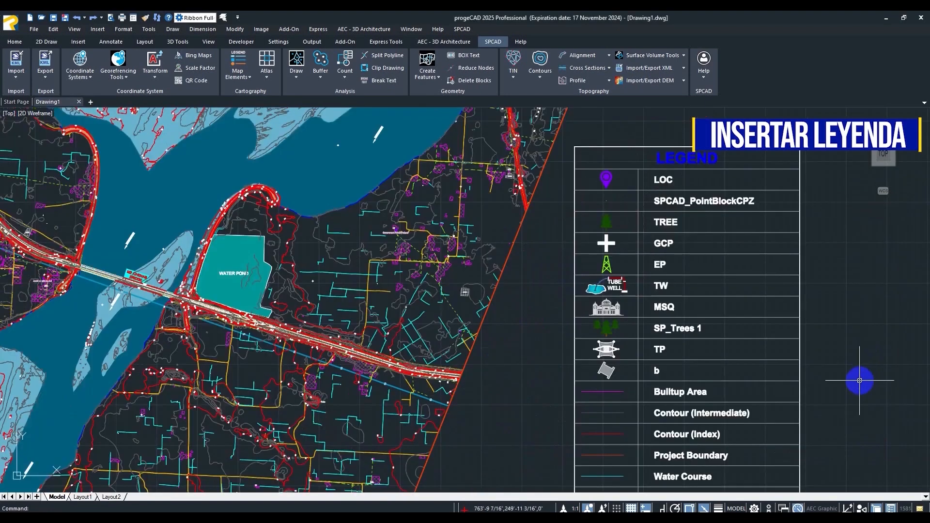
Examine the entries of the inserted legend from the point symbols down to the area hatches
middle_drag(859, 381, 847, 297)
middle_drag(815, 429, 808, 243)
middle_drag(804, 360, 798, 214)
middle_drag(795, 431, 793, 245)
middle_drag(793, 378, 789, 237)
middle_drag(783, 325, 780, 181)
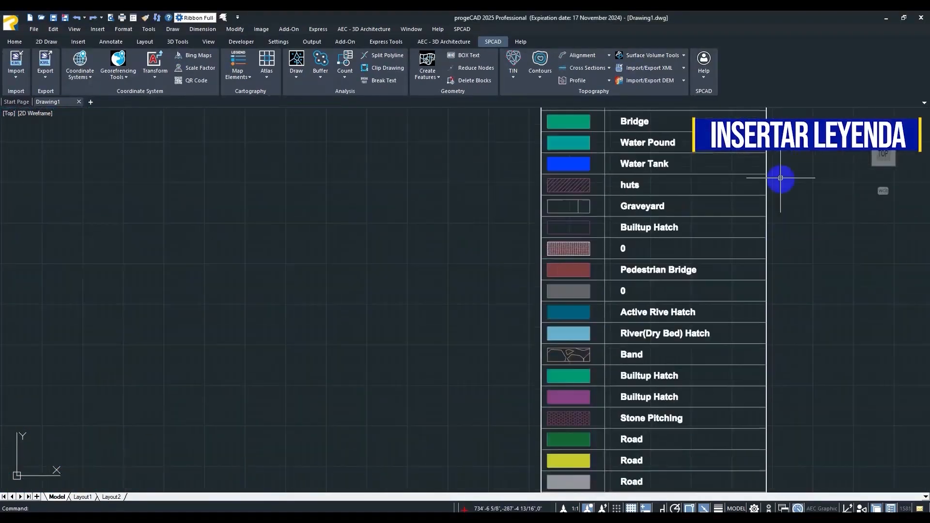
middle_drag(765, 426, 776, 252)
middle_drag(763, 398, 771, 271)
scroll(651, 291, down, 5)
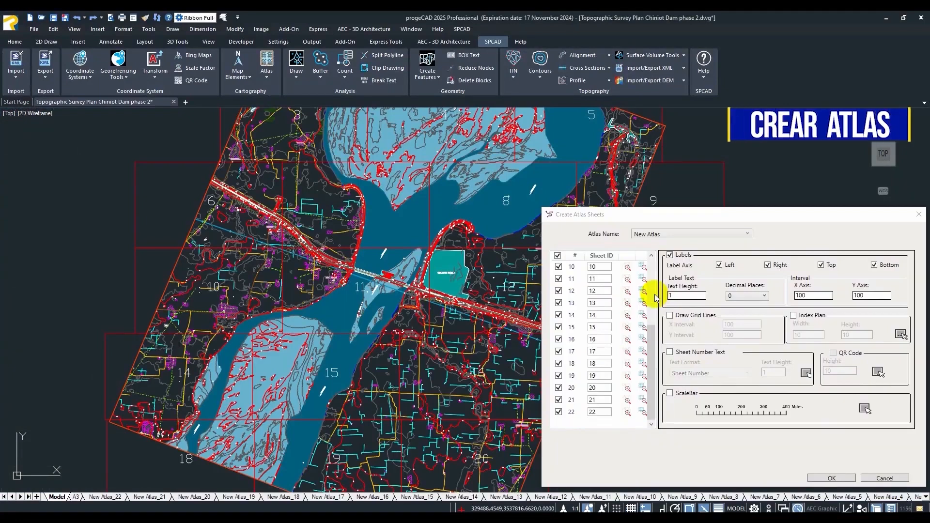
Create the atlas sheets for New Atlas with grid lines at intervals of 100, an index plan and sheet number text
click(799, 316)
click(670, 353)
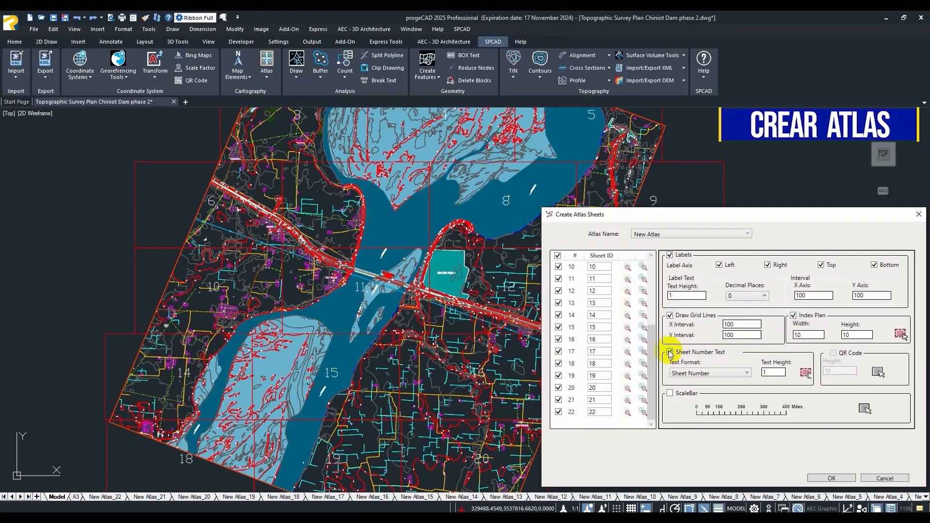
click(832, 478)
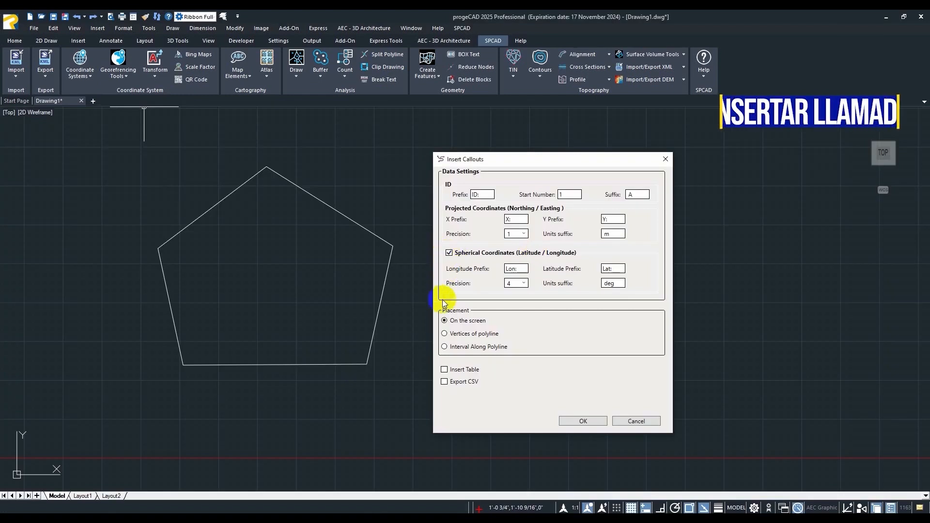
Insert coordinate callouts at the vertices of the pentagon polyline and place the coordinate table in a rectangle beside it
click(444, 334)
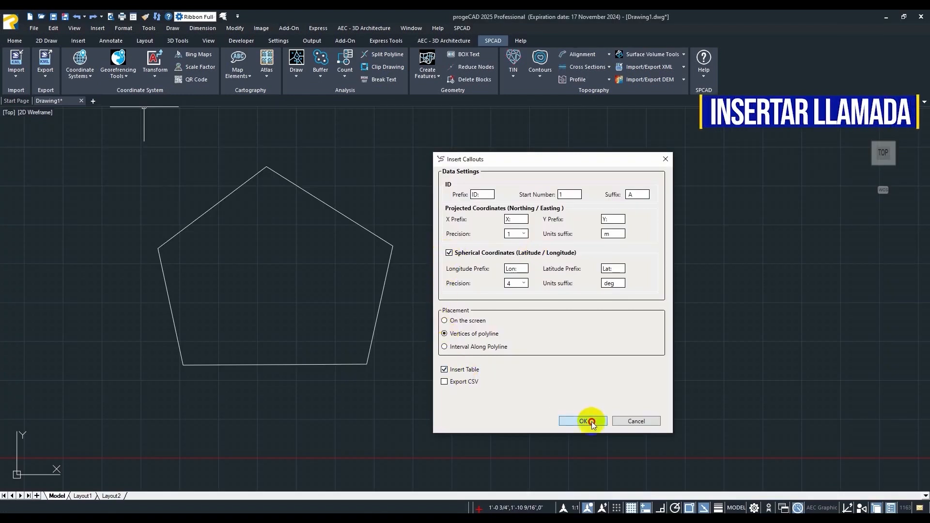
click(592, 424)
click(383, 323)
click(535, 176)
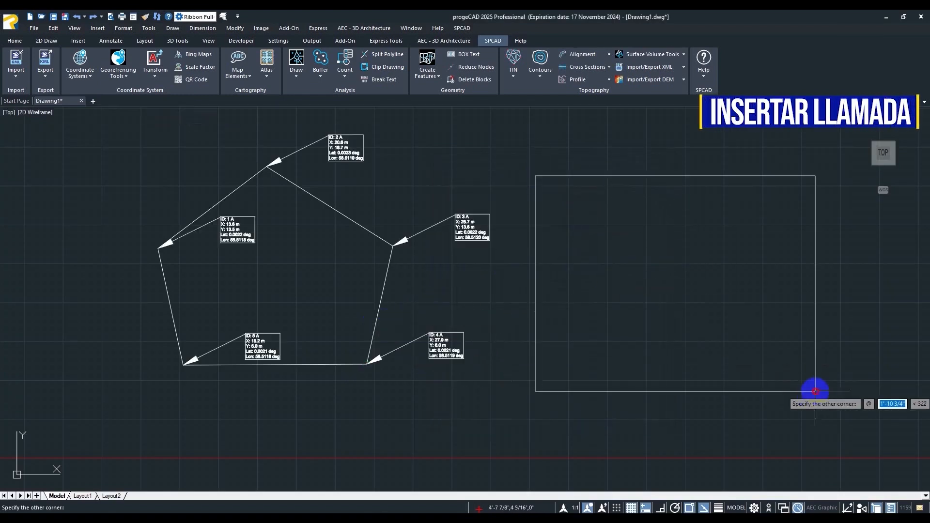
click(815, 391)
mouse_move(816, 391)
middle_down()
mouse_move(679, 400)
mouse_move(679, 430)
middle_up()
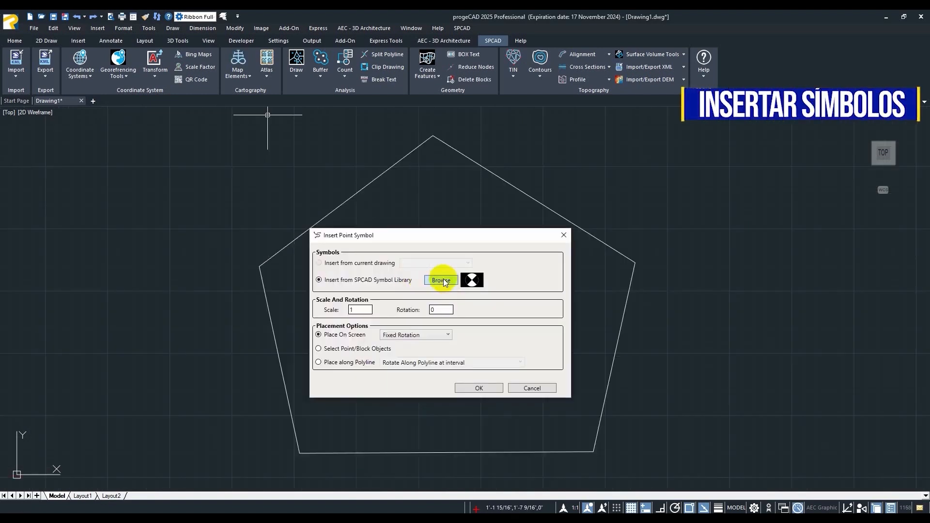
Insert the Turbine 10 symbol from the Hydrology category of the SPCAD library along the pentagon polyline
click(443, 280)
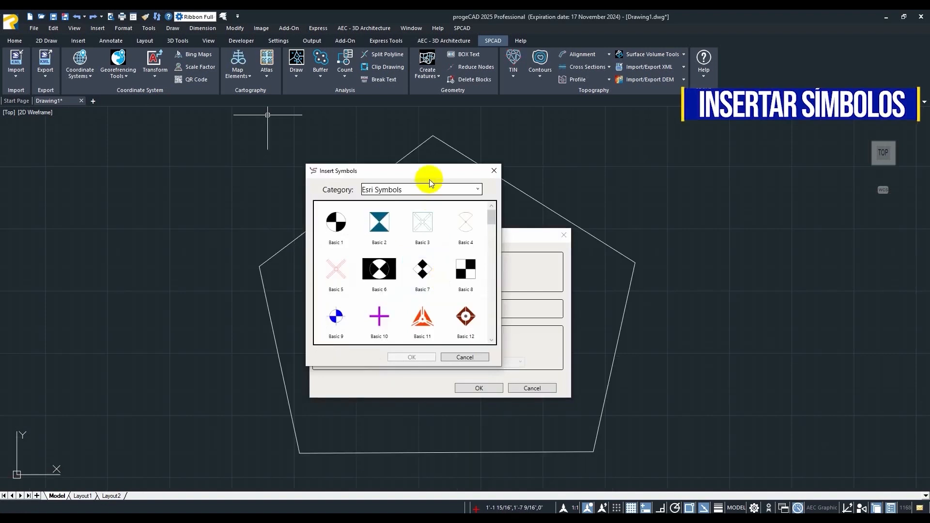
click(520, 210)
click(438, 247)
scroll(443, 266, down, 5)
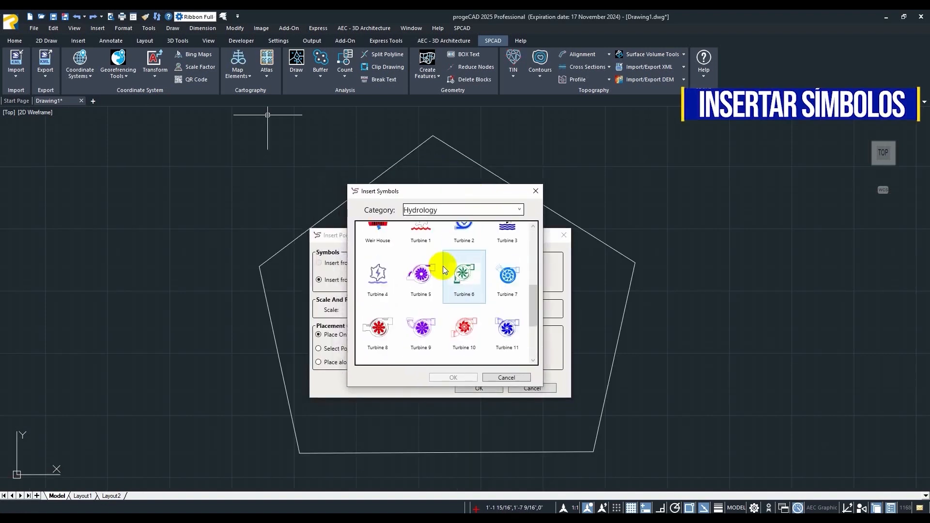
click(464, 327)
click(453, 378)
click(479, 387)
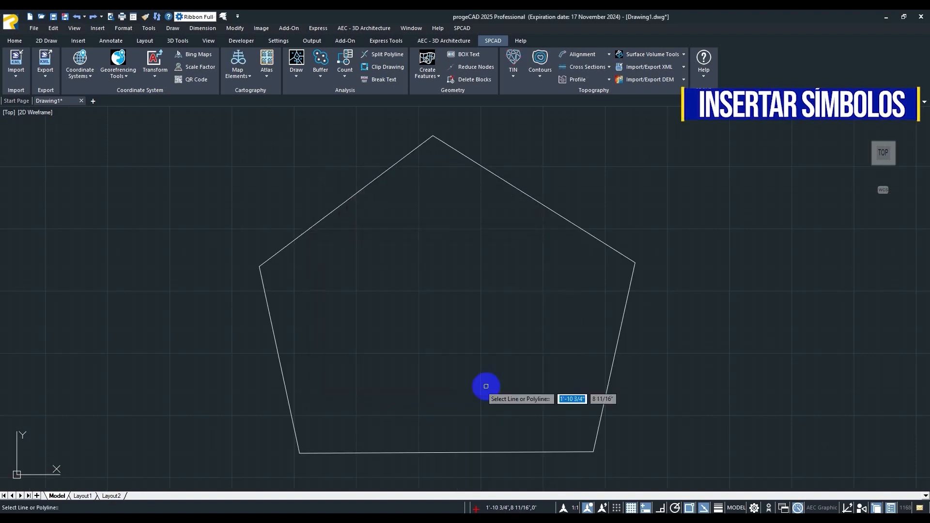
click(602, 248)
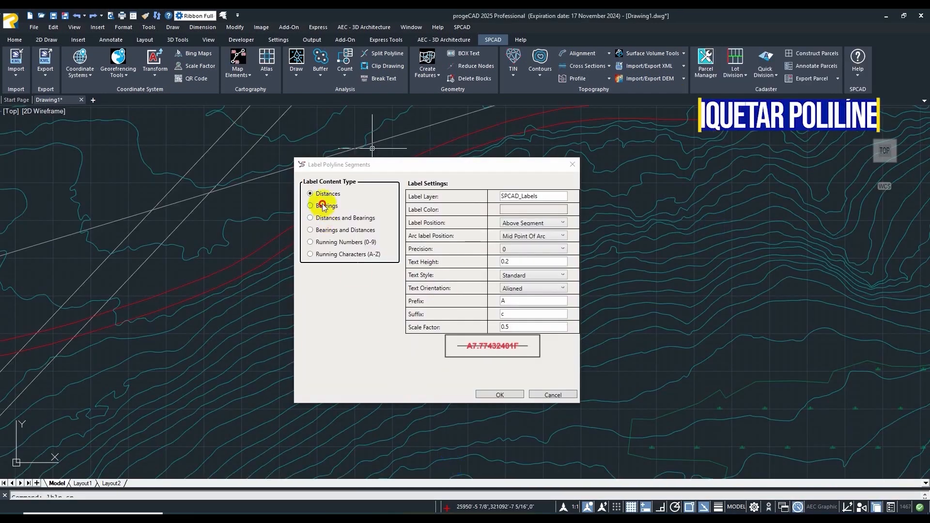
Try the different polyline segment label content types and choose Bearings and Distances
click(310, 205)
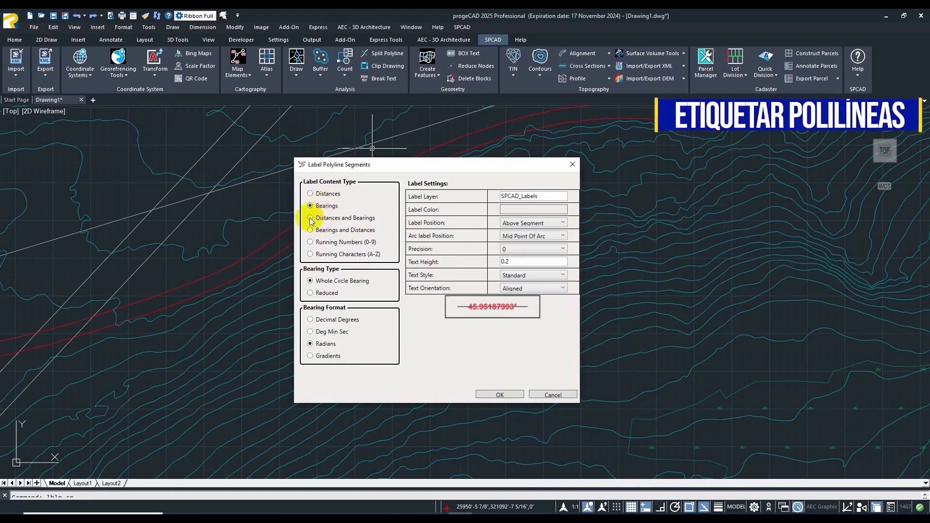
click(311, 218)
click(310, 242)
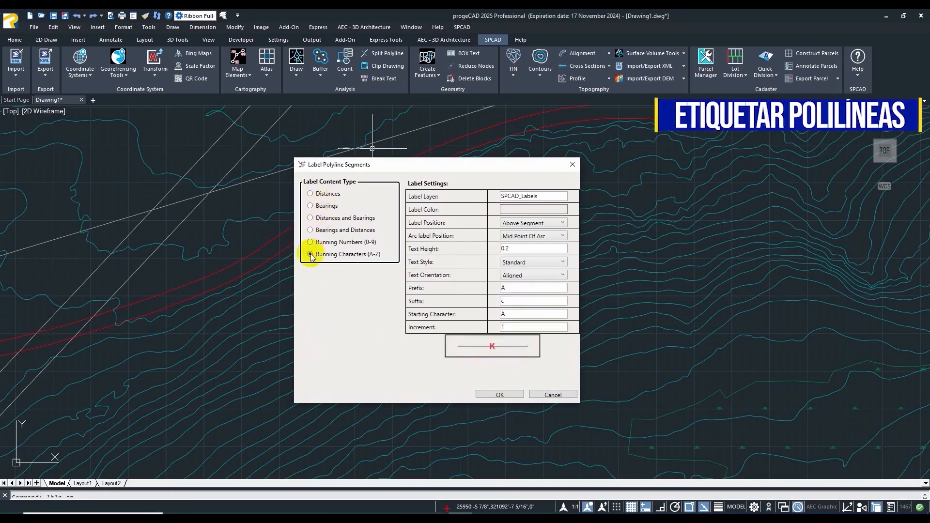
click(310, 230)
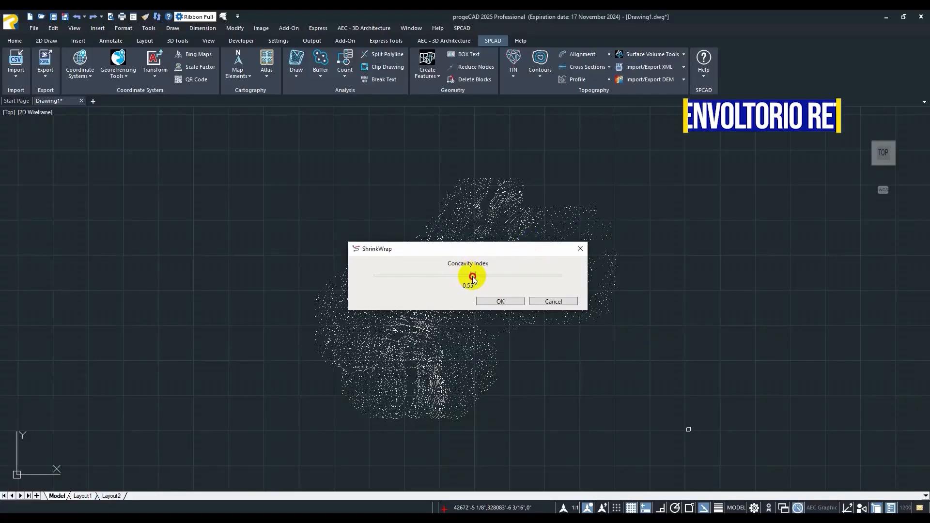
Create a shrink wrap around the point cloud with a concavity index of 0.15
drag(464, 275, 546, 277)
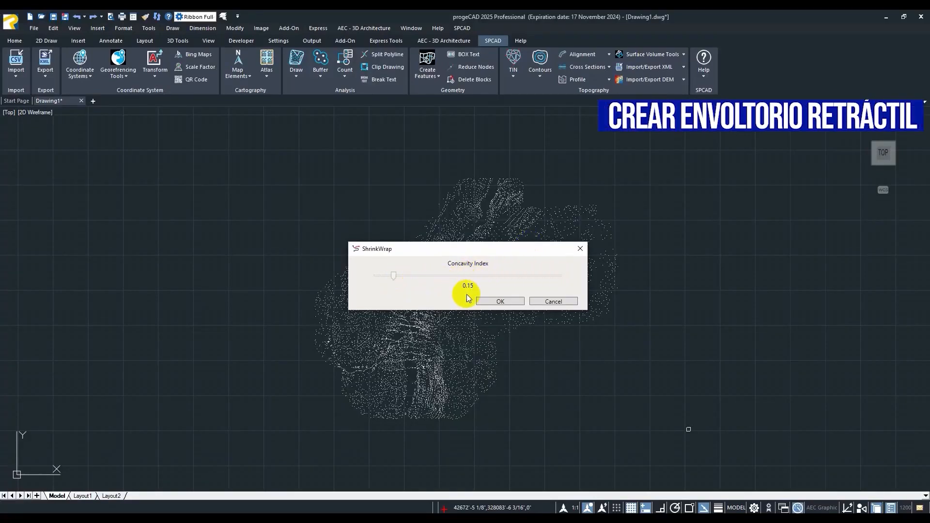
click(486, 302)
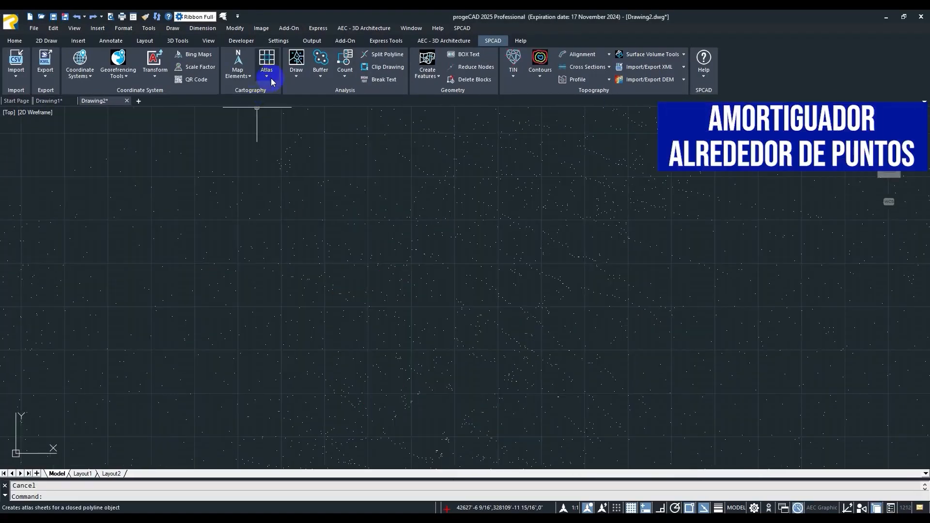
Create buffers around a windowed set of points at a distance of 5, without merging the buffer objects
click(320, 62)
click(69, 149)
click(629, 435)
key(Return)
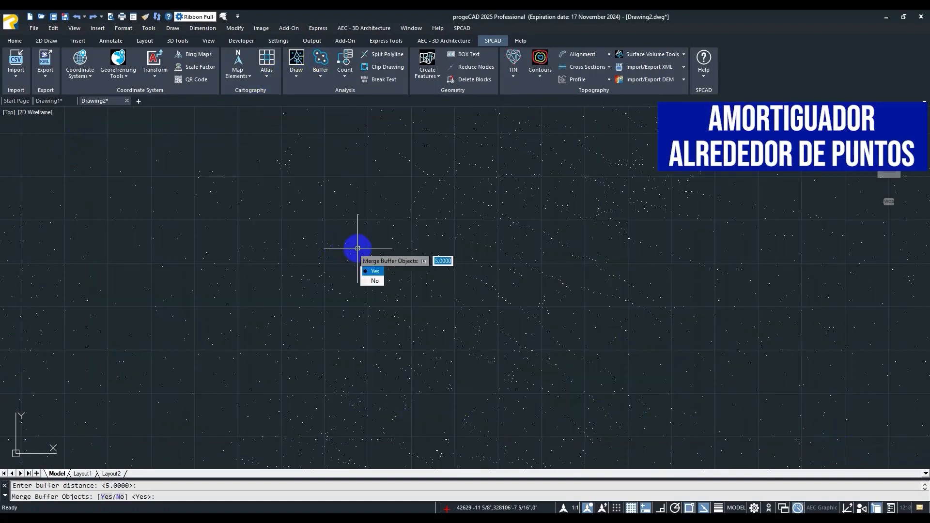
click(374, 280)
mouse_move(400, 297)
middle_down()
mouse_move(395, 278)
mouse_move(264, 328)
mouse_move(297, 346)
middle_up()
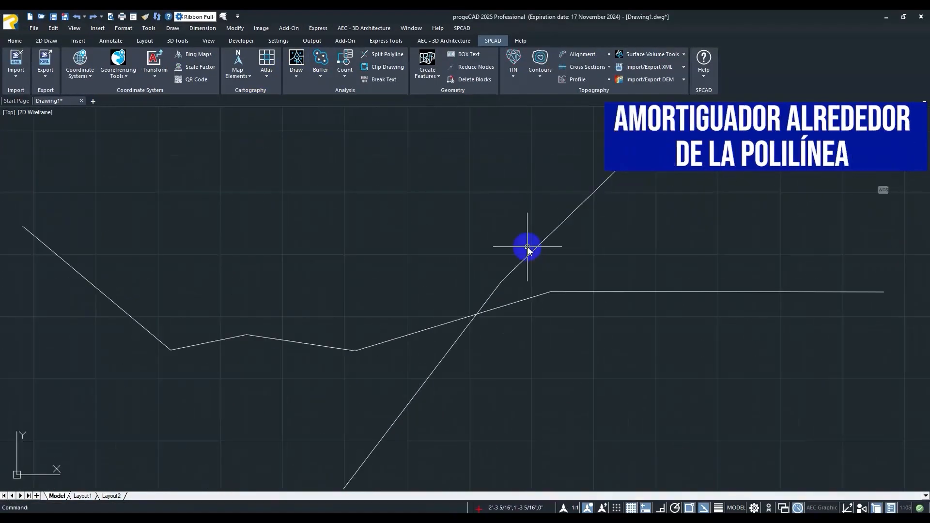
Create a buffer around the two crossing polylines with distance 4.00 on both sides, merging all and using round ends
click(449, 281)
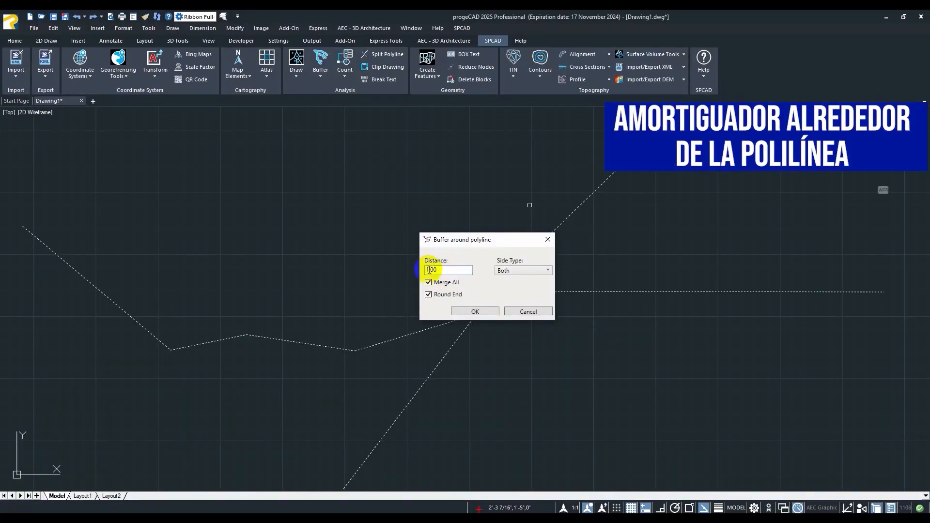
text(4.00)
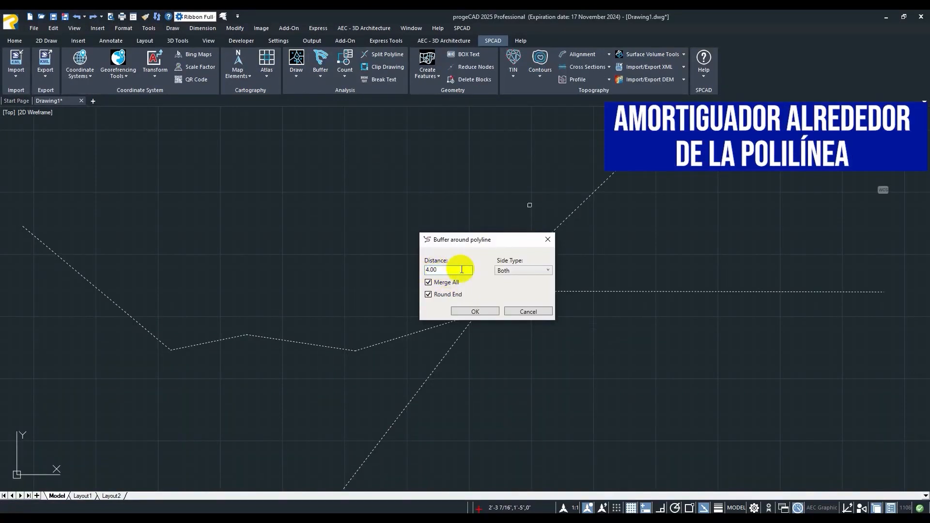
click(498, 269)
click(513, 298)
click(473, 312)
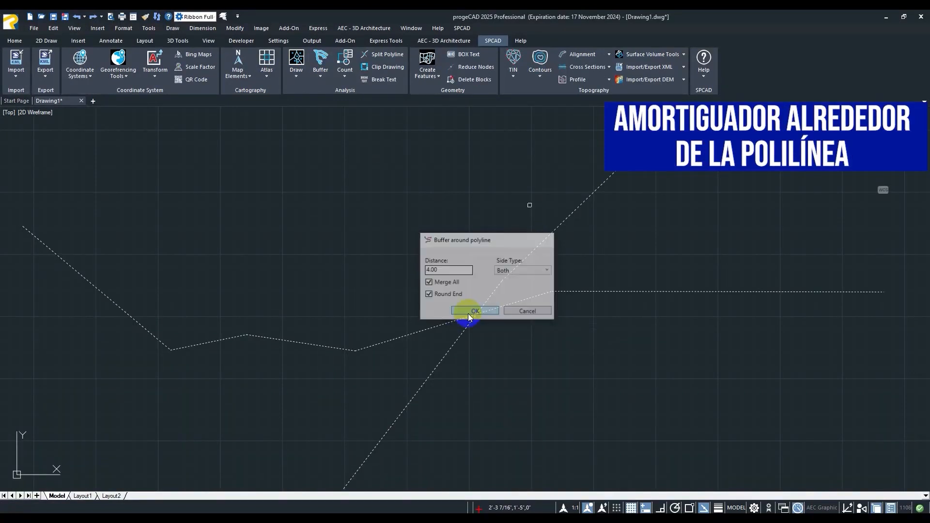
scroll(544, 312, down, 3)
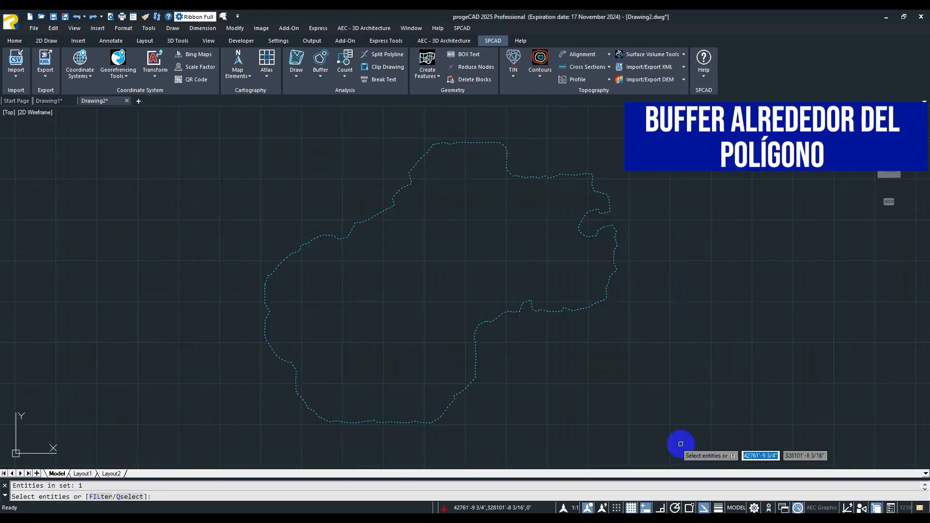
Create a buffer around the selected closed outline polygon at a distance of 4
key(Return)
key(Return)
scroll(487, 346, up, 5)
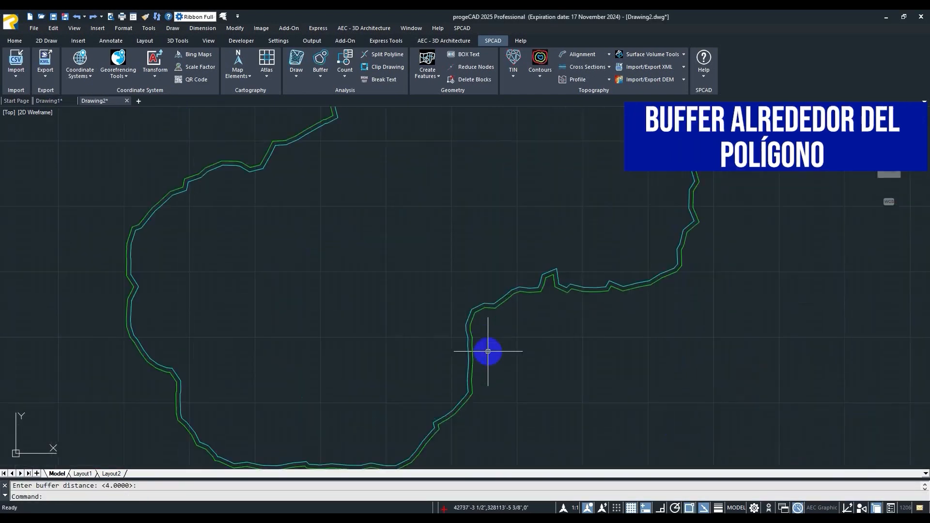
middle_drag(487, 201, 610, 437)
mouse_move(561, 329)
middle_down()
mouse_move(702, 411)
mouse_move(623, 174)
mouse_move(523, 231)
middle_up()
scroll(623, 175, down, 1)
scroll(523, 230, down, 1)
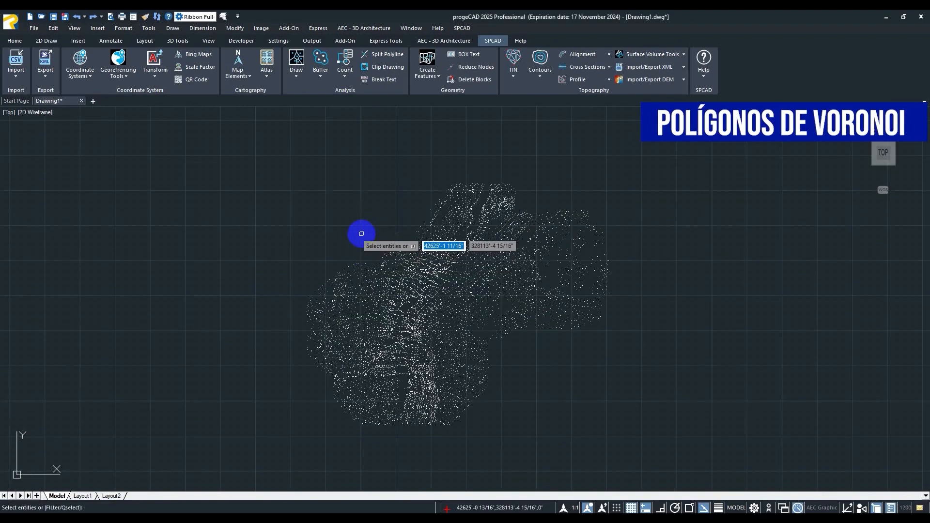
Generate Voronoi polygons for the points inside a rectangular window over the middle of the point cloud
click(363, 233)
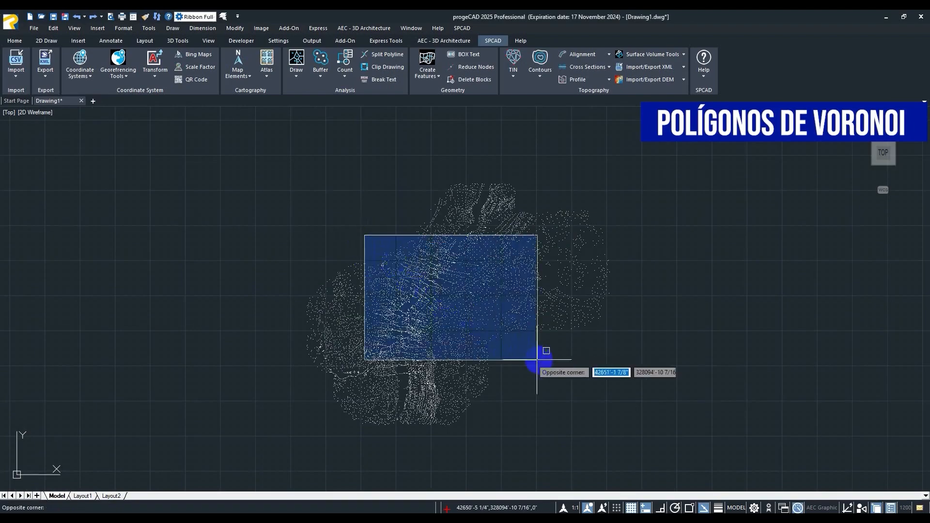
click(545, 364)
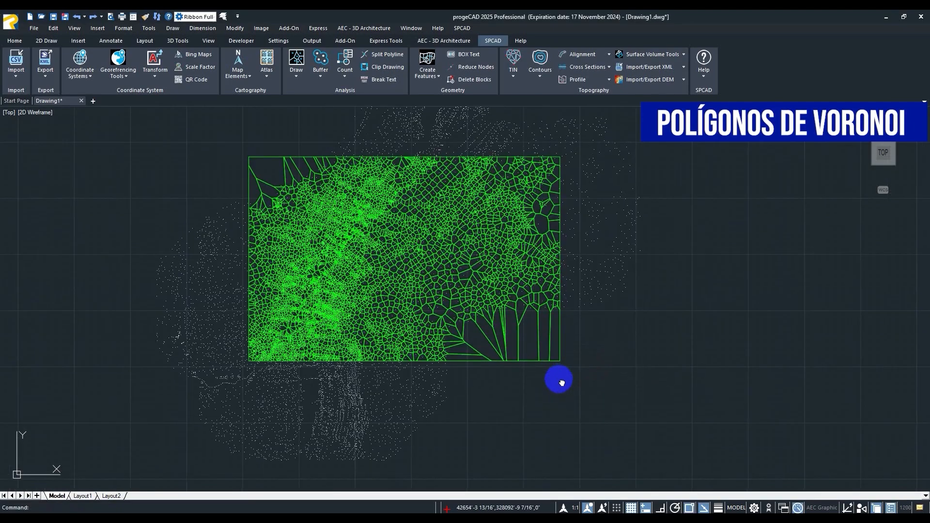
scroll(430, 400, up, 2)
middle_drag(429, 400, 467, 467)
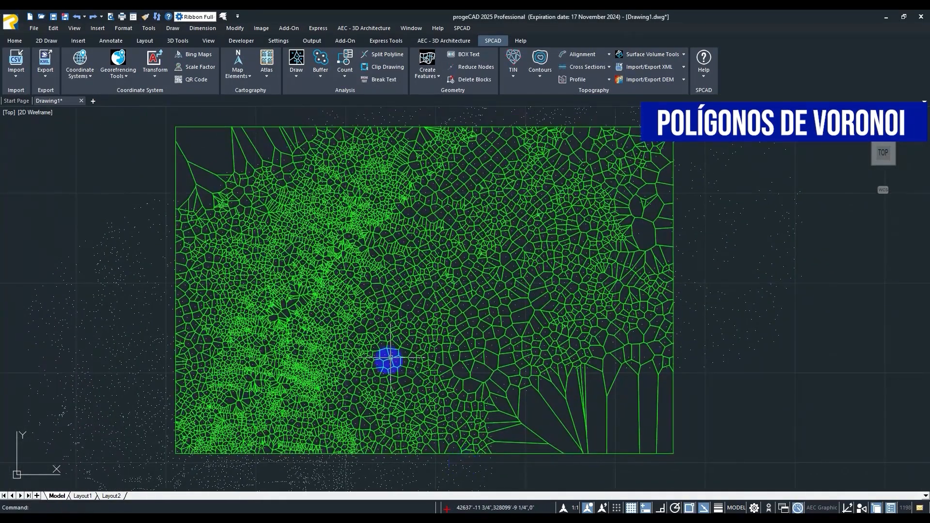
scroll(390, 358, up, 3)
scroll(398, 349, down, 5)
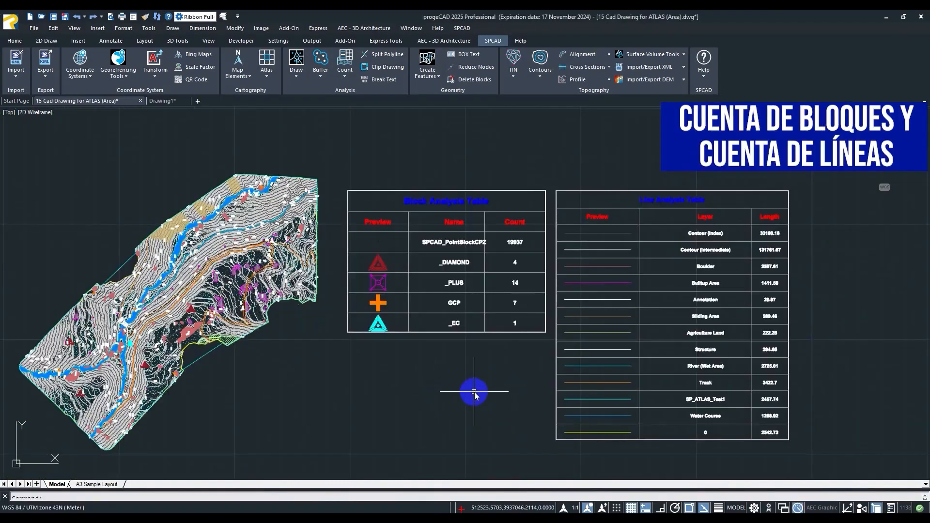
scroll(478, 391, up, 2)
mouse_move(415, 390)
middle_down()
mouse_move(369, 438)
mouse_move(339, 436)
middle_up()
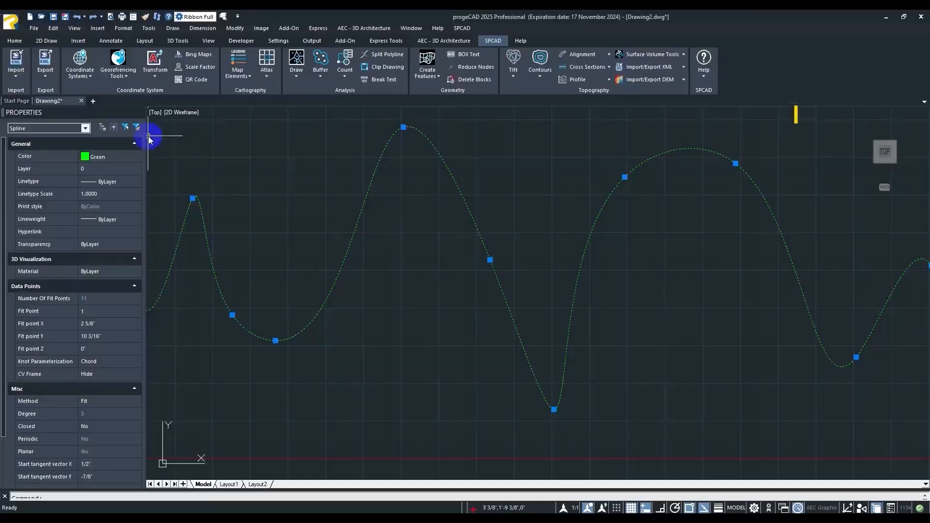
Convert the green spline to a polyline
click(539, 191)
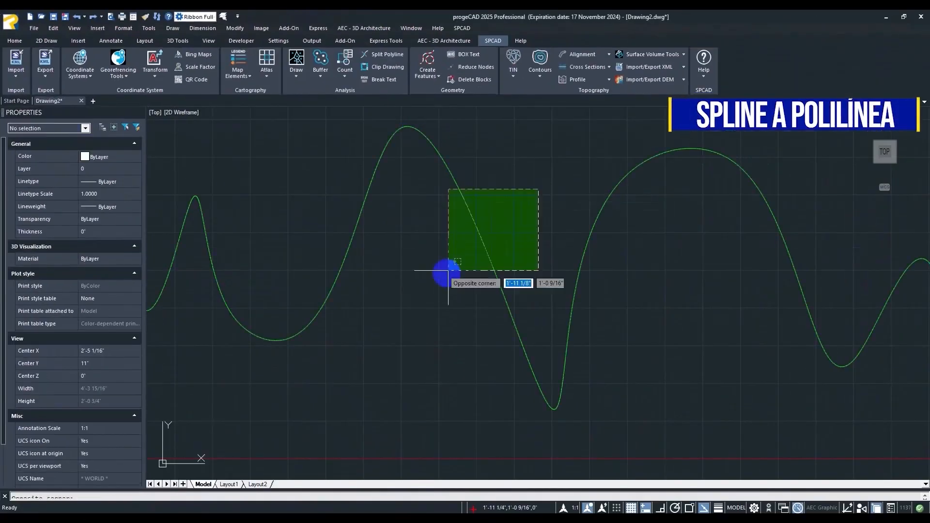
click(394, 298)
key(Return)
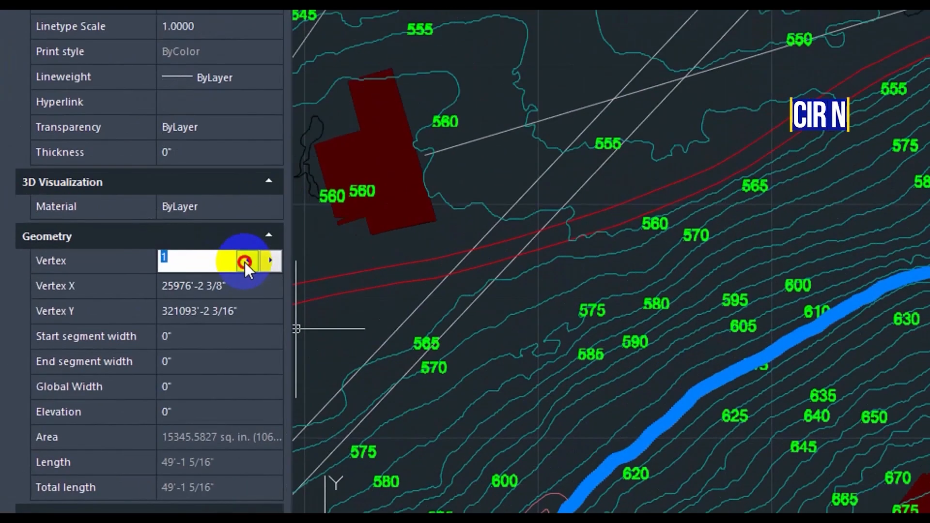
Reduce the nodes of the contour polylines with a maximum distance of 5 and check a contour's vertices before and after
click(123, 310)
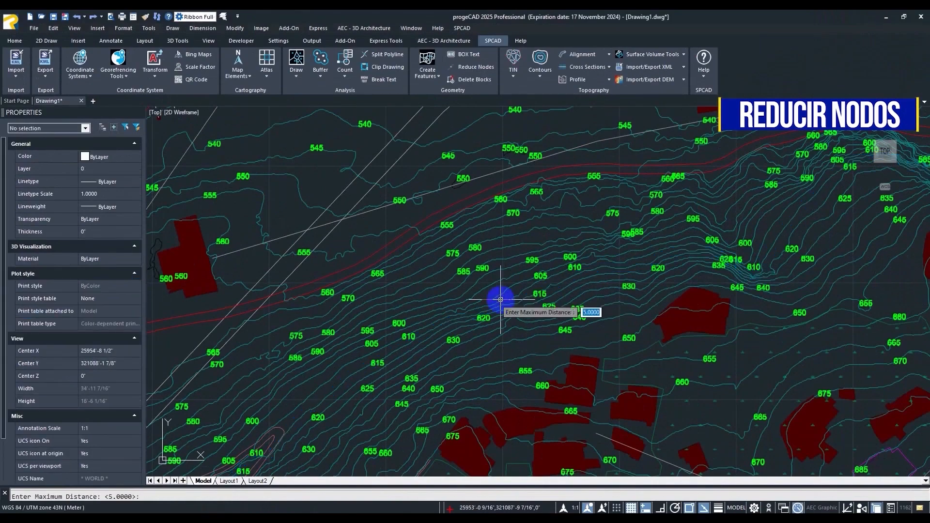
key(Return)
click(522, 308)
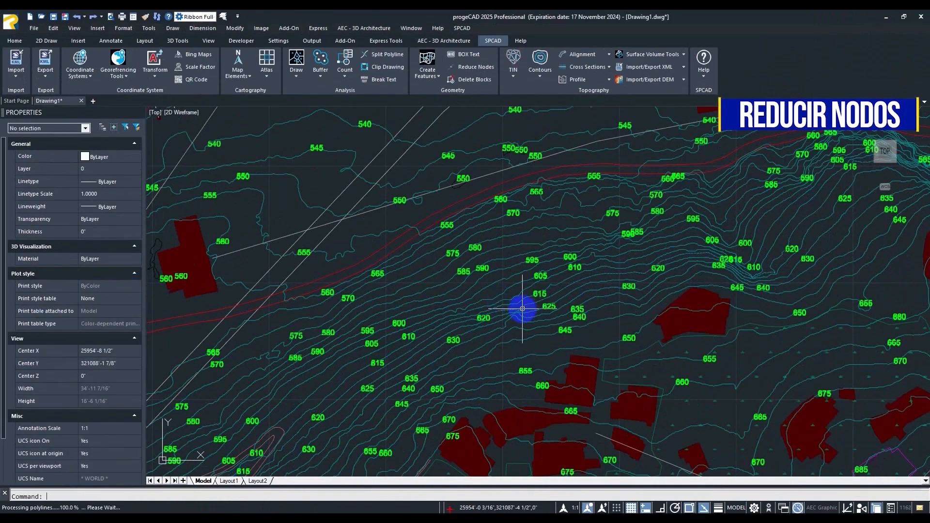
click(125, 311)
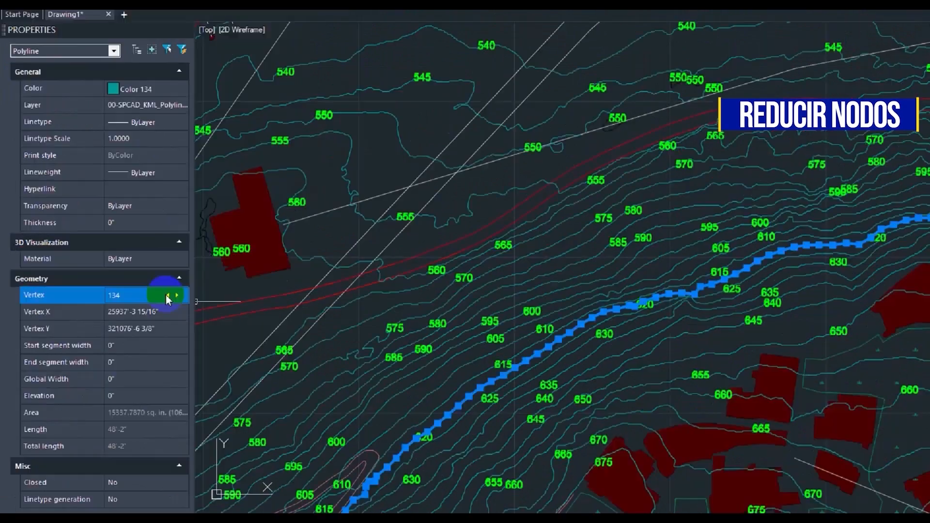
Polygonize the selected shapes with an outer boundary polygon, no random colors, and the source objects deleted
click(400, 270)
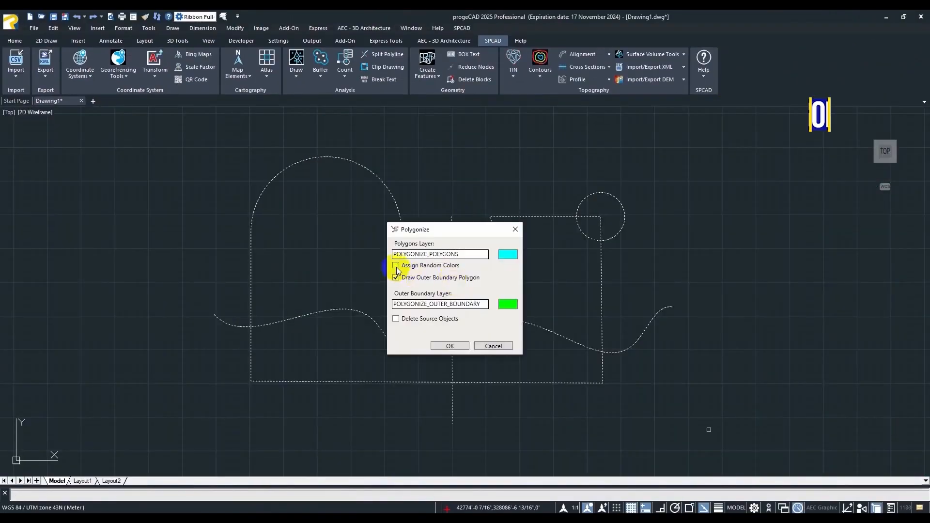
click(397, 318)
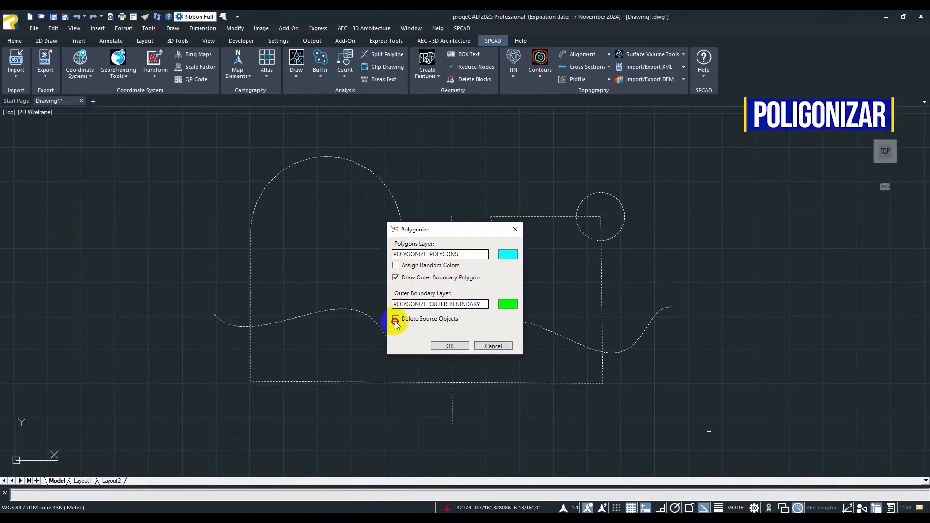
click(439, 345)
scroll(532, 364, up, 3)
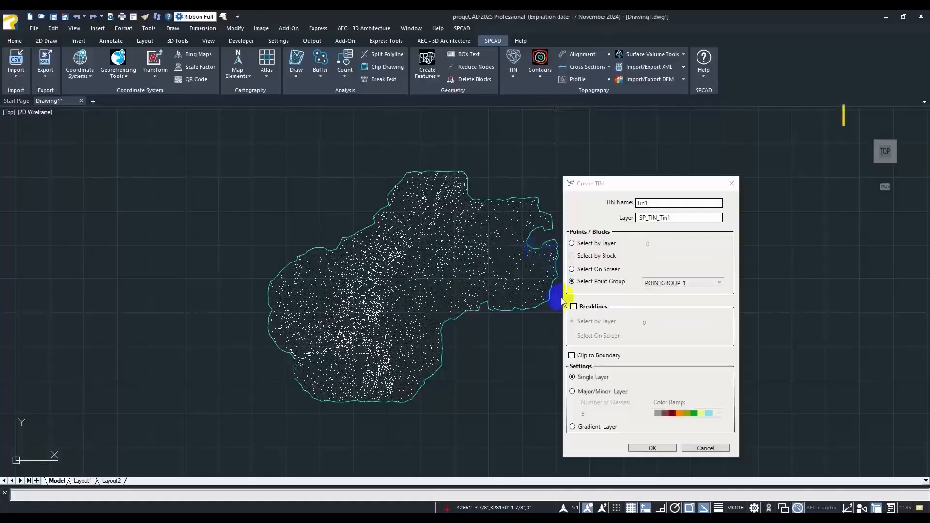
Create Tin1 from POINTGROUP 1, clipped to the outline boundary, with major/minor layers, 10 classes and the color ramp starting with red and magenta
click(571, 355)
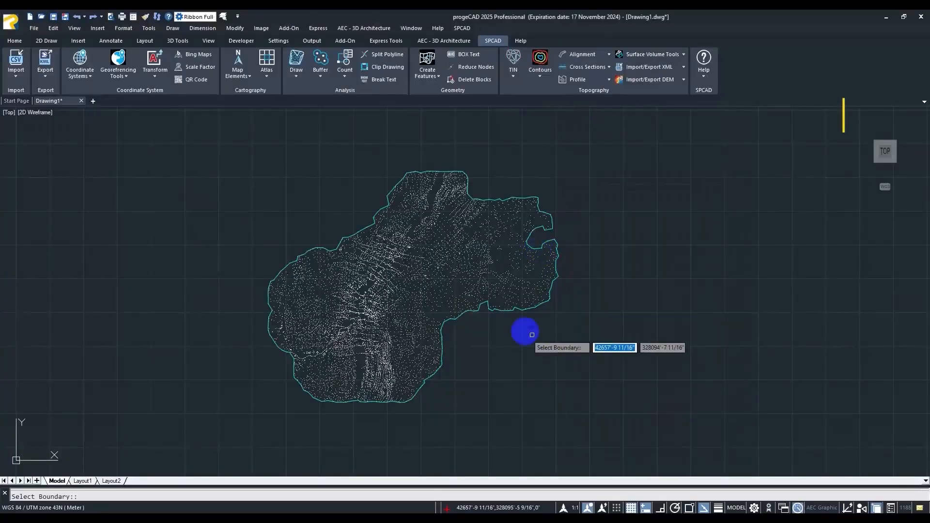
click(521, 311)
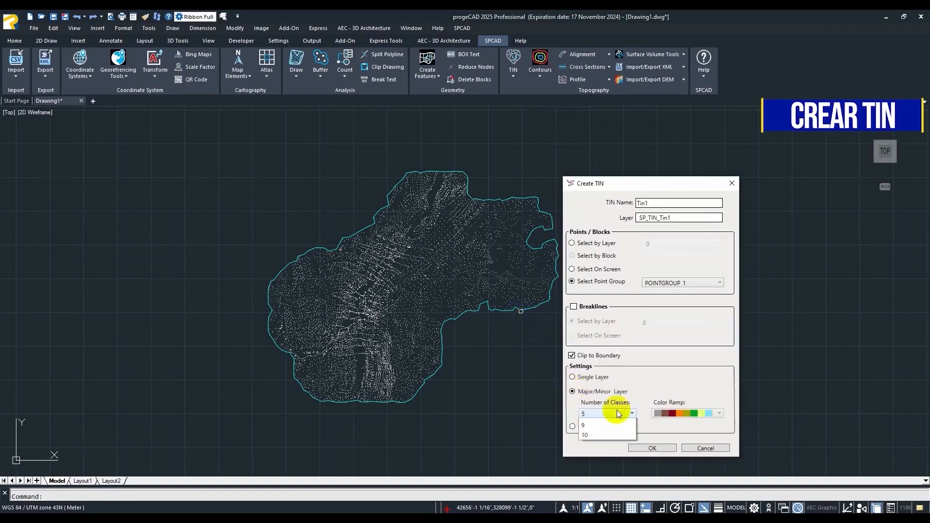
click(611, 501)
click(719, 413)
click(709, 467)
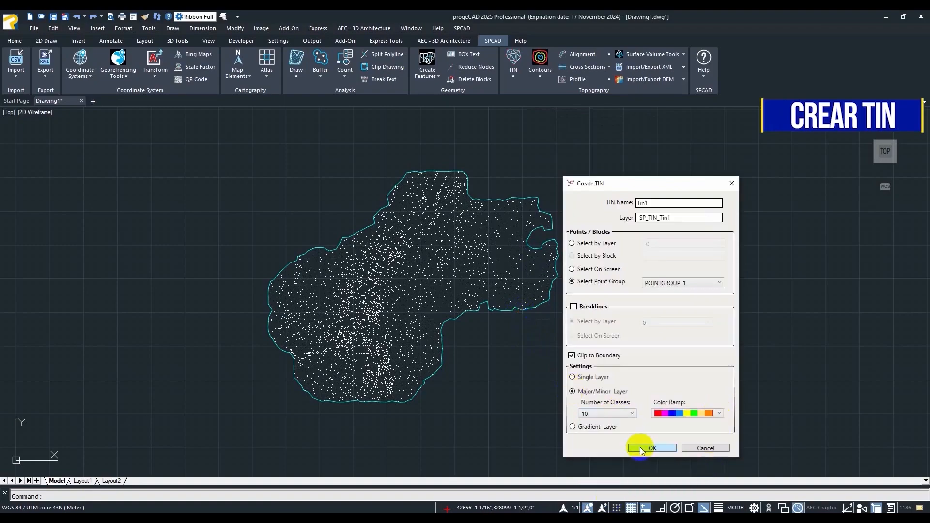
click(652, 448)
Examine the elevation legend and the elevation-coloured TIN
scroll(357, 282, up, 6)
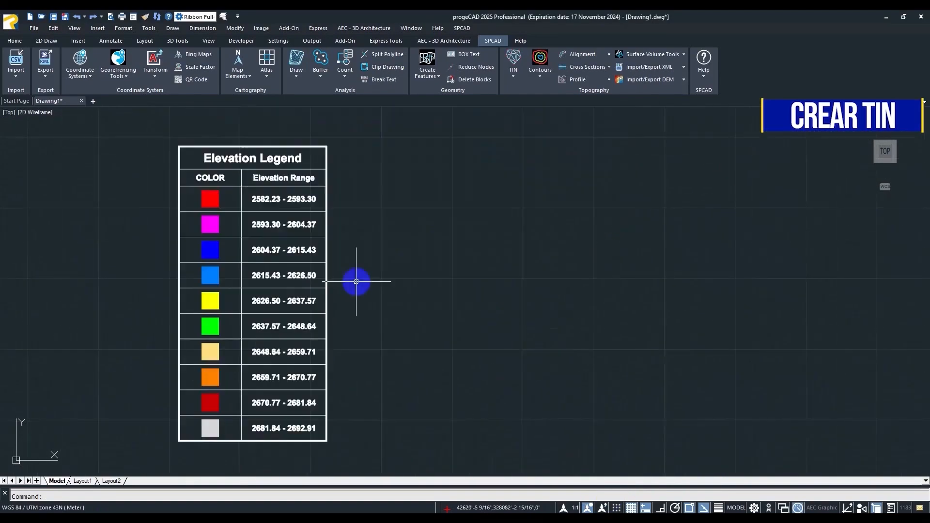
scroll(458, 195, down, 1)
middle_drag(600, 123, 449, 266)
scroll(449, 266, down, 1)
scroll(505, 253, down, 1)
mouse_move(642, 115)
middle_down()
mouse_move(504, 254)
mouse_move(546, 262)
mouse_move(518, 322)
mouse_move(406, 334)
middle_up()
scroll(546, 262, down, 1)
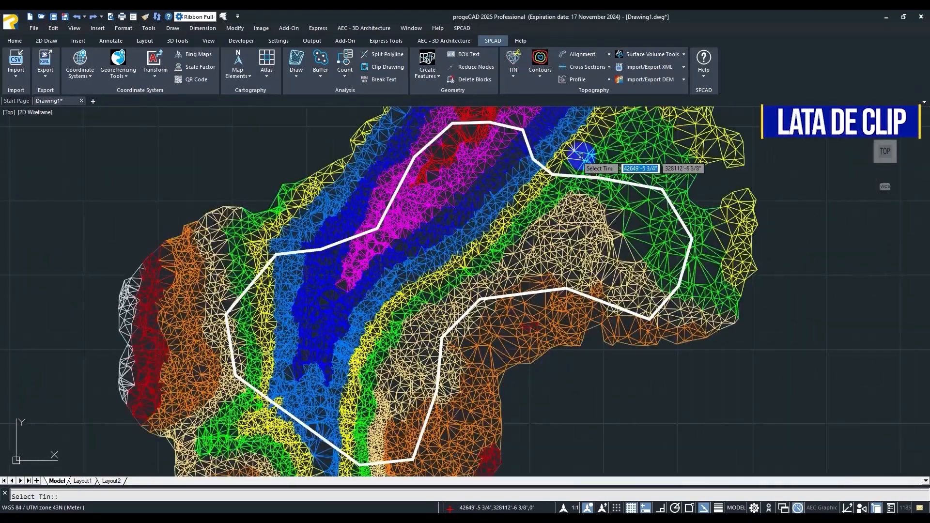
Clip the TIN to the thick white closed polyline
click(571, 155)
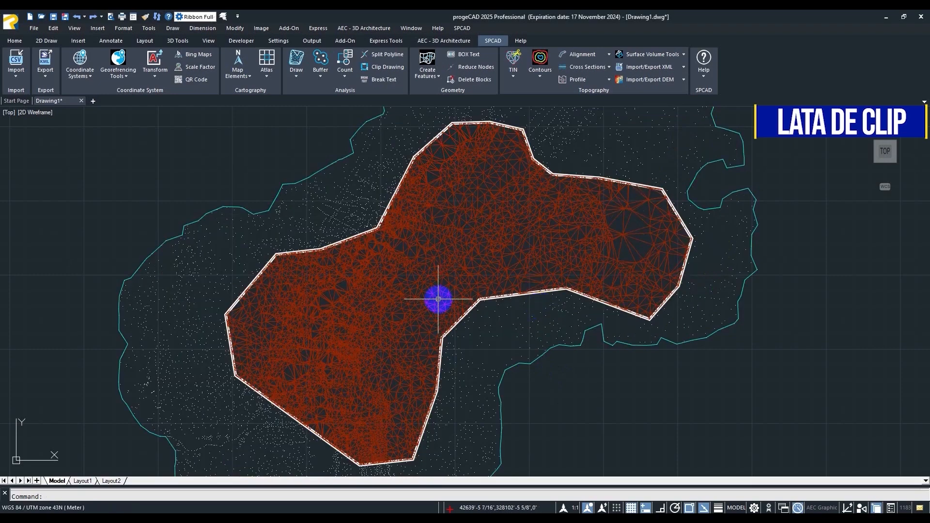
scroll(438, 299, up, 2)
scroll(438, 298, down, 2)
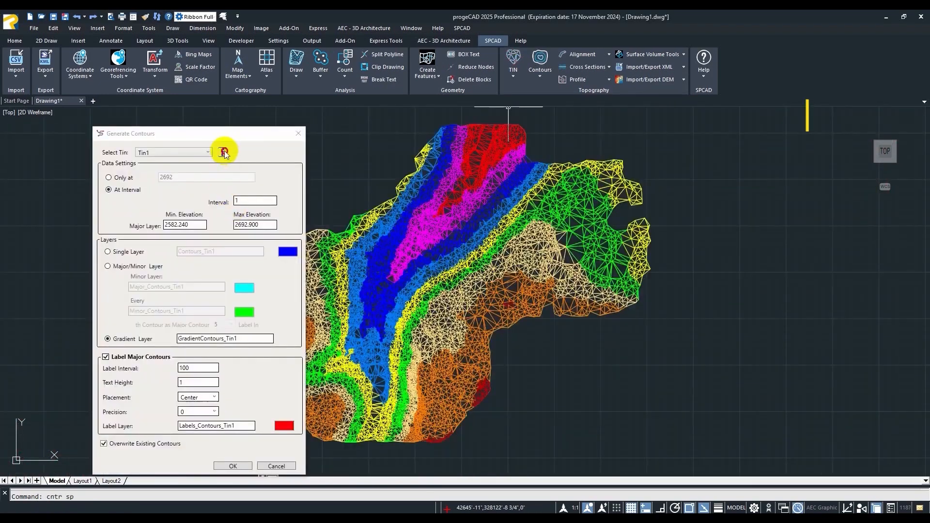
Generate contours from Tin1 at an interval of 1 on a gradient layer, with major contour labels at interval 100 and text height 1
click(123, 268)
click(108, 339)
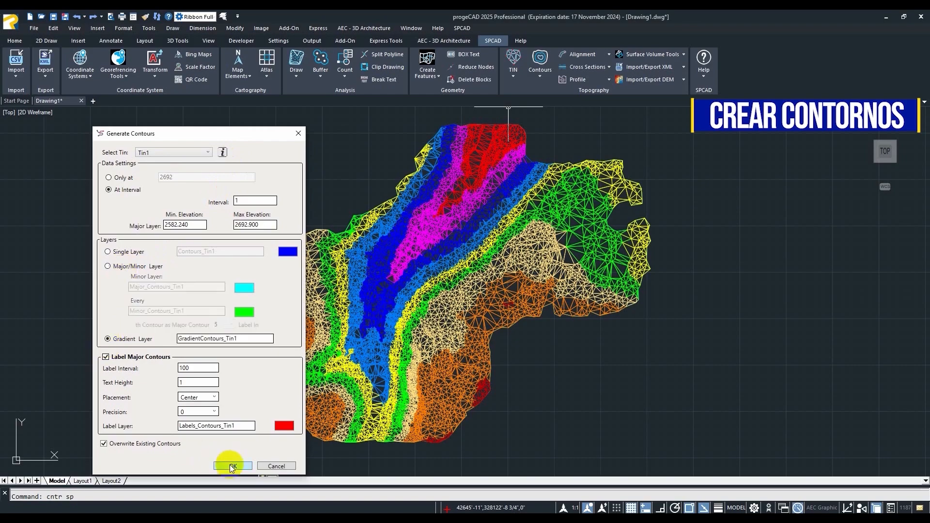
click(232, 465)
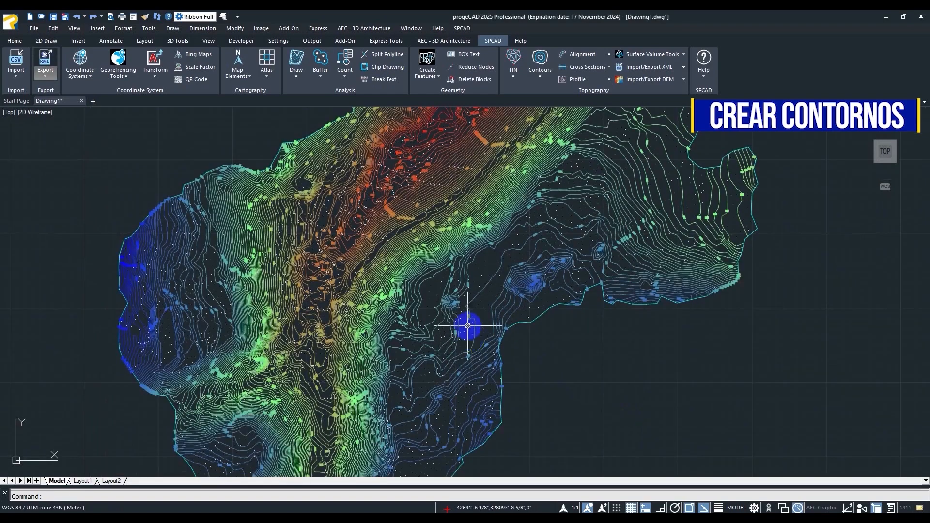
scroll(467, 328, up, 5)
mouse_move(457, 414)
middle_down()
mouse_move(446, 441)
mouse_move(513, 469)
mouse_move(502, 419)
mouse_move(493, 414)
middle_up()
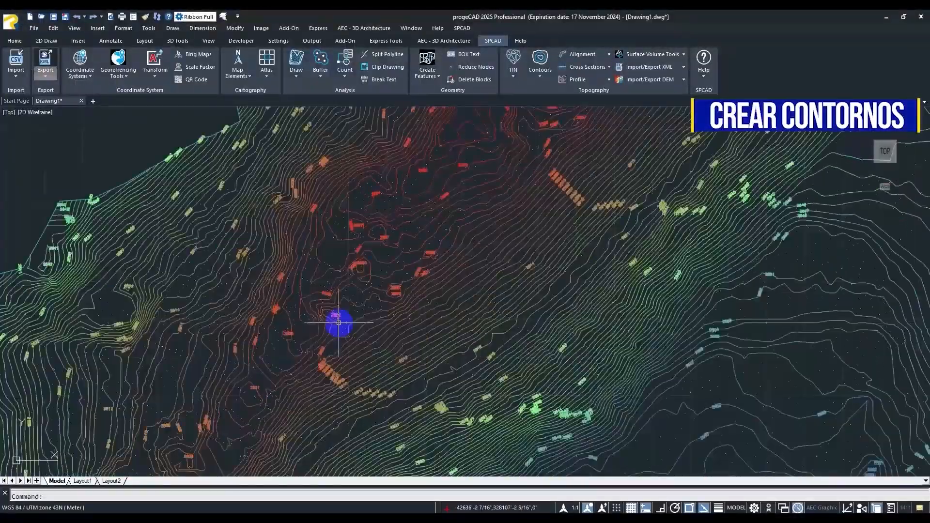
scroll(544, 426, down, 5)
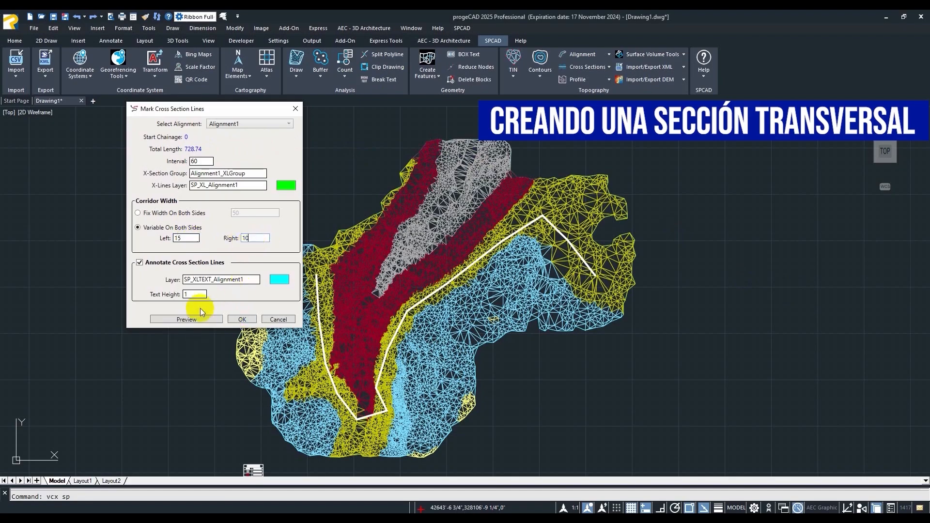
Mark annotated cross section lines along Alignment1 at an interval of 60, 15 wide on the left and 10 on the right, and inspect them
click(231, 319)
scroll(322, 305, up, 5)
mouse_move(322, 304)
middle_down()
mouse_move(251, 309)
mouse_move(154, 49)
middle_up()
middle_drag(257, 382, 138, 464)
middle_drag(532, 152, 443, 417)
mouse_move(637, 275)
middle_down()
mouse_move(465, 382)
mouse_move(361, 368)
middle_up()
scroll(596, 306, down, 4)
middle_drag(596, 305, 654, 208)
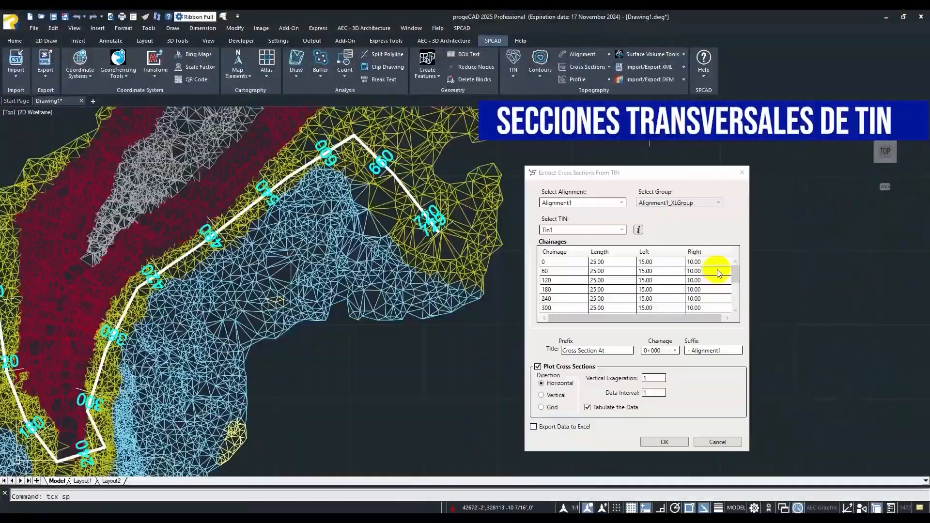
Plot tabulated cross sections of Tin1 along Alignment1 in a vertical arrangement, with vertical exaggeration 1 and data interval 1
scroll(719, 269, down, 3)
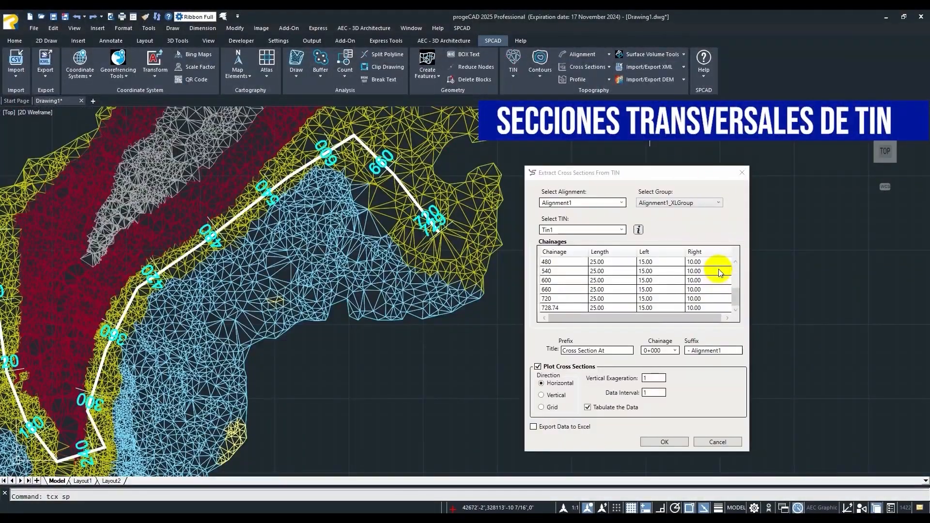
click(552, 394)
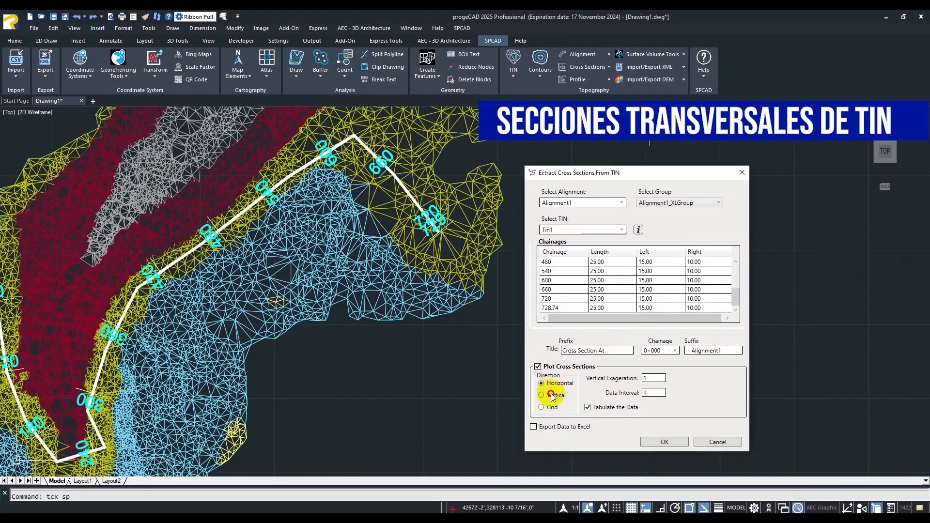
click(663, 442)
click(535, 164)
Examine the plotted cross sections with their elevation and offset tables
scroll(572, 208, up, 6)
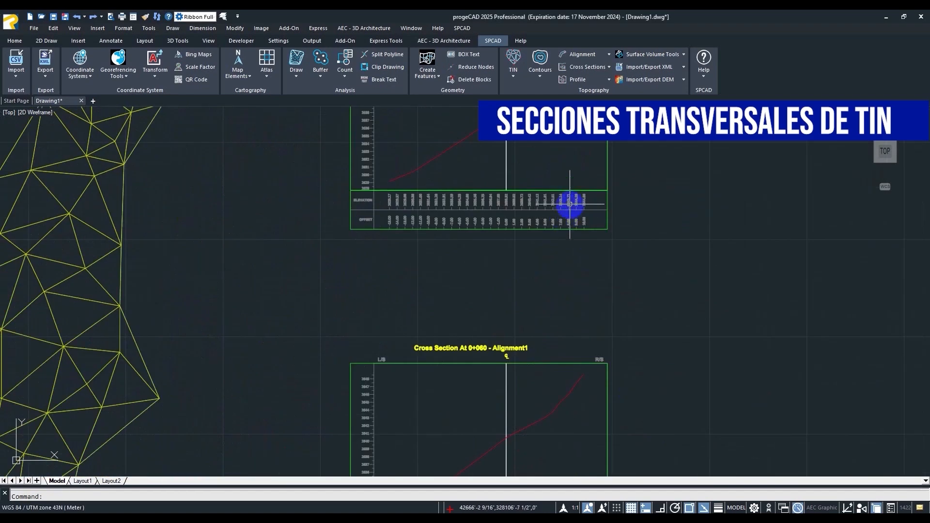
mouse_move(565, 417)
middle_down()
mouse_move(573, 189)
mouse_move(557, 268)
middle_up()
scroll(546, 390, up, 1)
middle_drag(545, 391, 544, 209)
middle_drag(558, 378, 571, 171)
middle_drag(569, 332, 567, 221)
middle_drag(565, 412, 576, 116)
middle_drag(596, 392, 595, 309)
scroll(594, 309, down, 8)
middle_drag(644, 395, 627, 258)
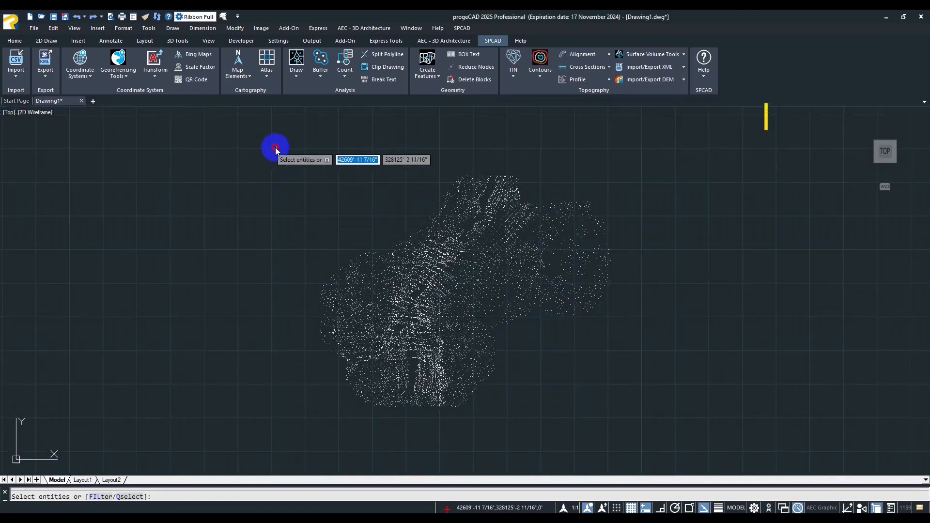
Generate quick contours from all the survey points in the drawing
click(272, 145)
click(671, 418)
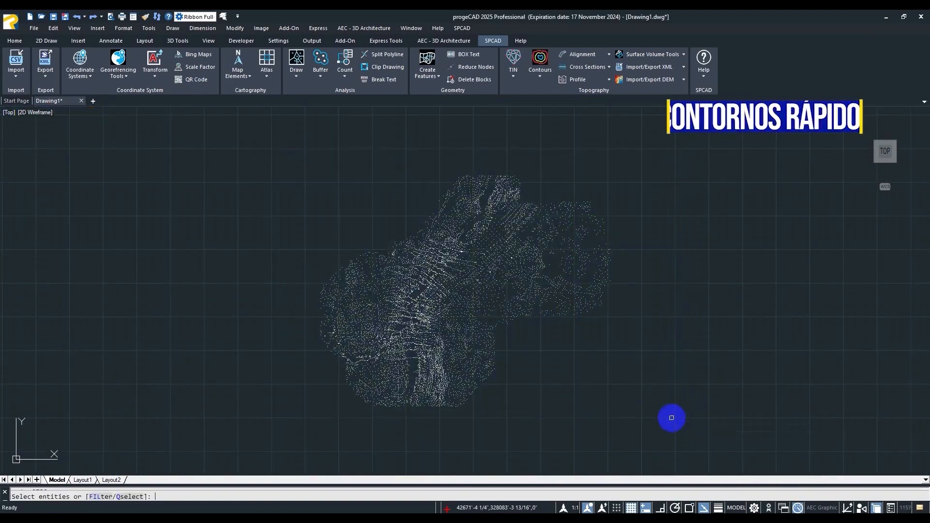
key(Return)
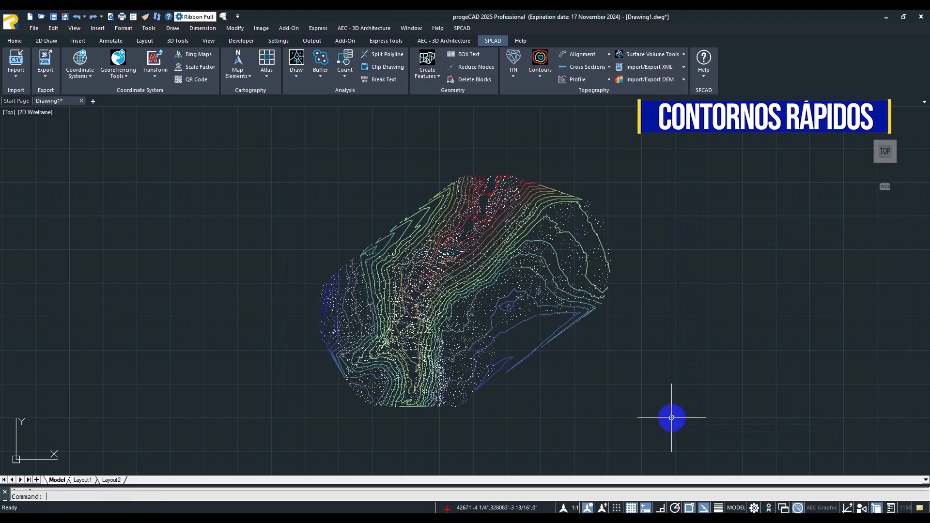
scroll(511, 339, up, 3)
middle_drag(510, 338, 522, 355)
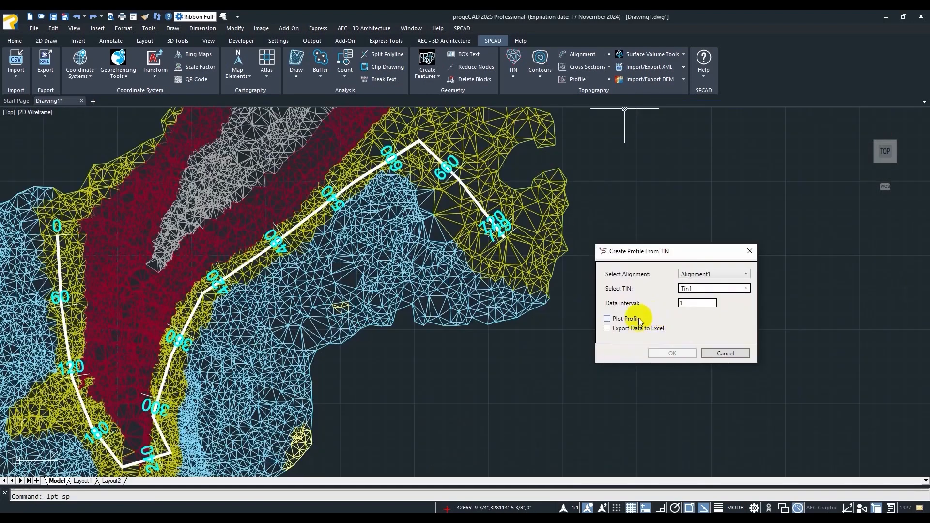
Plot the longitudinal profile of Tin1 along Alignment1 at a data interval of 1 beside the TIN
click(672, 353)
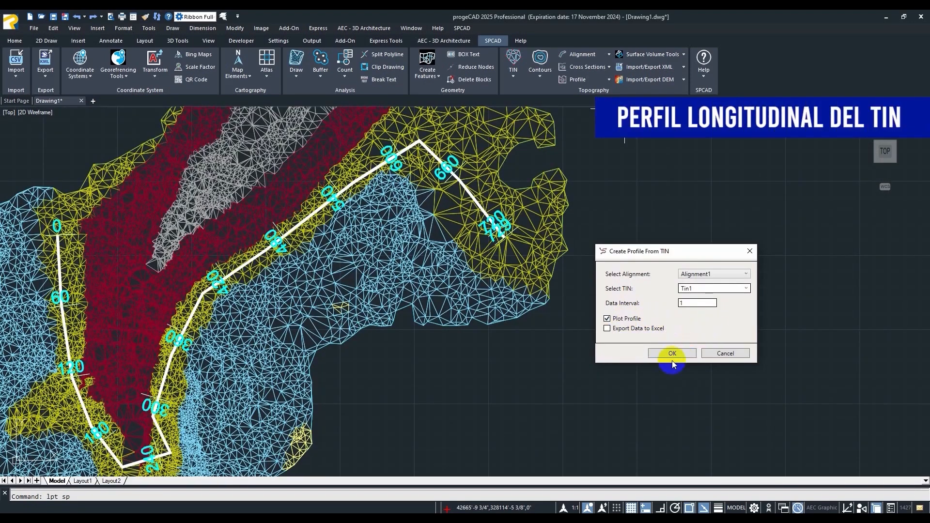
scroll(577, 301, down, 1)
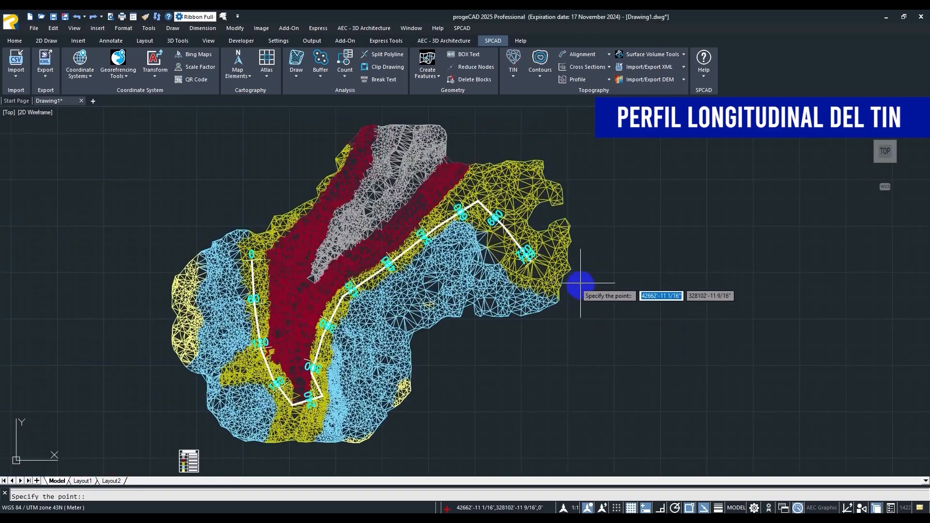
click(574, 300)
Examine the plotted longitudinal profile along its whole length
scroll(695, 326, up, 1)
mouse_move(696, 325)
middle_down()
mouse_move(540, 381)
mouse_move(322, 380)
mouse_move(232, 368)
middle_up()
scroll(572, 368, up, 5)
middle_drag(573, 369, 359, 357)
middle_drag(639, 365, 384, 363)
middle_drag(775, 373, 256, 340)
middle_drag(786, 343, 412, 340)
middle_drag(753, 330, 220, 337)
middle_drag(897, 336, 405, 323)
middle_drag(636, 331, 361, 329)
middle_drag(897, 324, 764, 276)
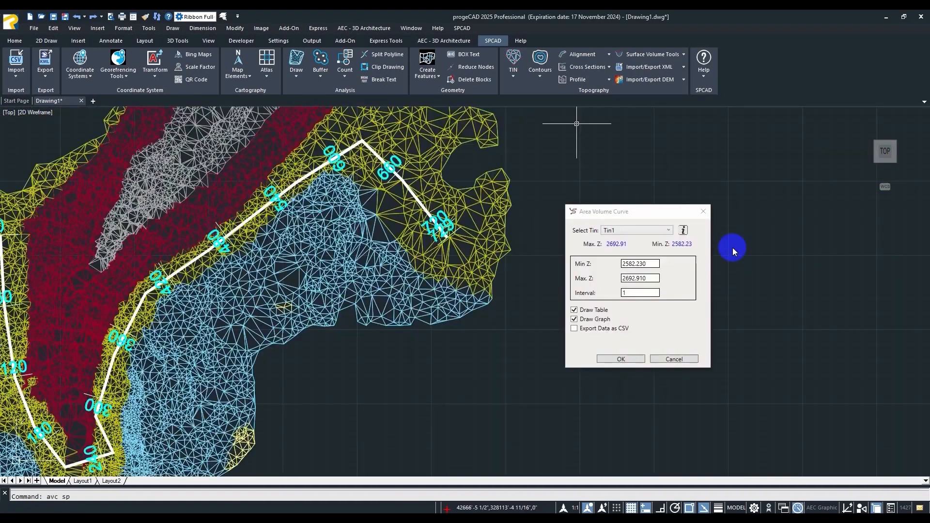
Draw the area-volume curve graph and table for Tin1 from 2582.230 to 2692.910 at interval 1, and inspect them
click(642, 292)
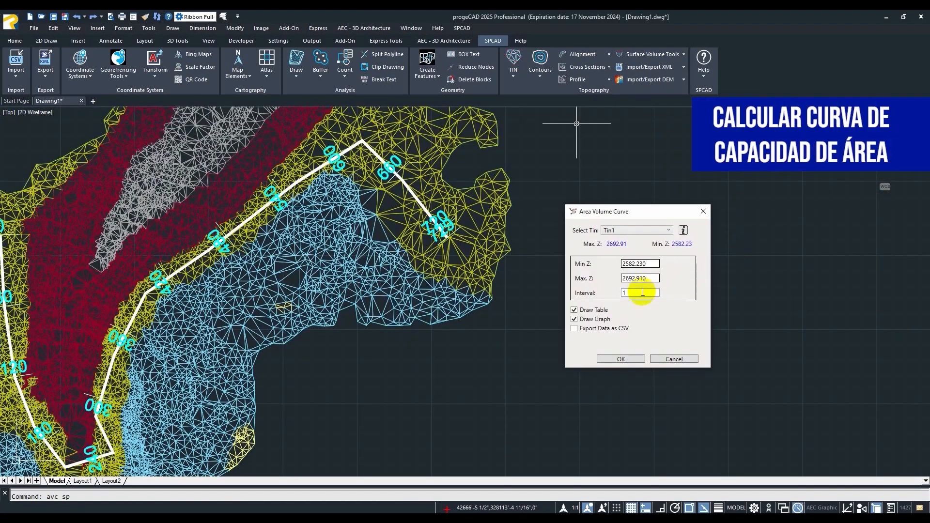
click(625, 361)
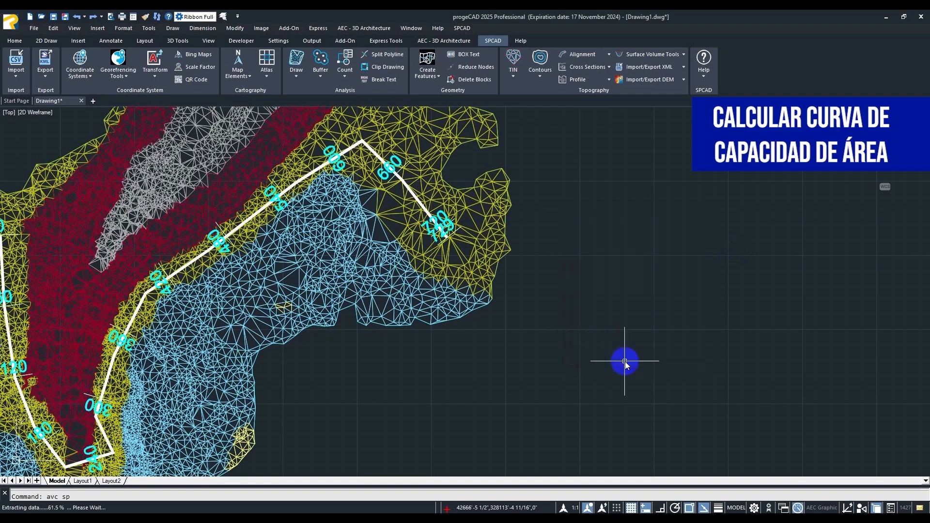
click(563, 158)
middle_drag(662, 329, 610, 296)
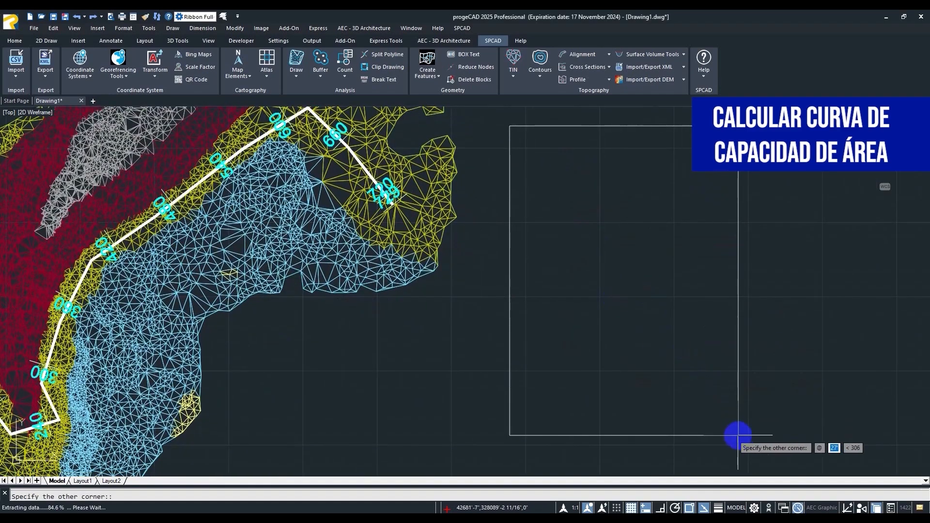
click(736, 436)
middle_drag(778, 248, 771, 468)
scroll(691, 278, up, 2)
middle_drag(692, 278, 692, 322)
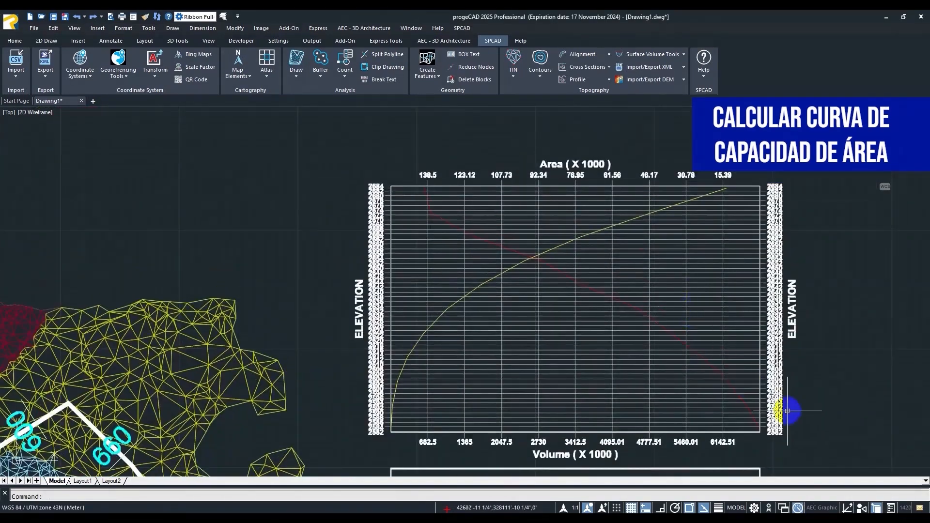
middle_drag(800, 428, 808, 131)
middle_drag(798, 451, 801, 294)
scroll(800, 294, down, 5)
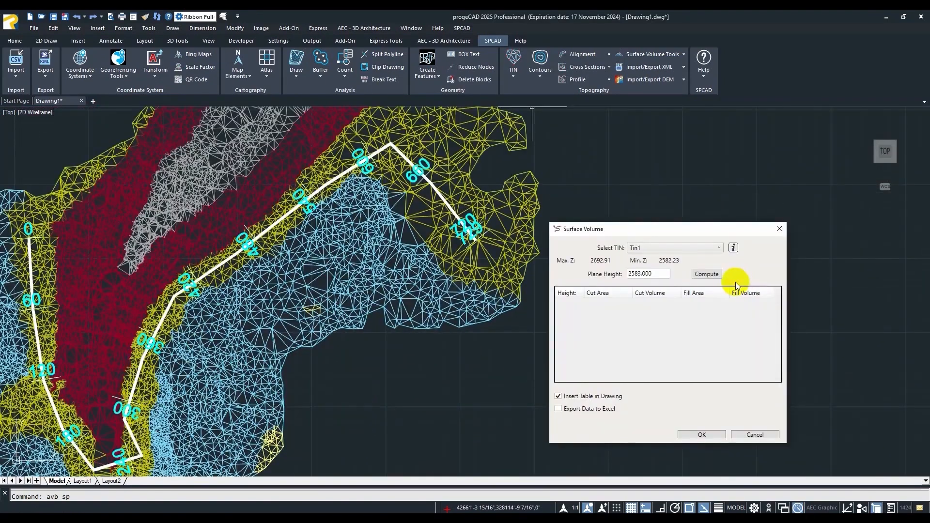
Compute Tin1's surface volume at plane heights 2583, 2590 and 2660, and insert the results table in the drawing
click(710, 274)
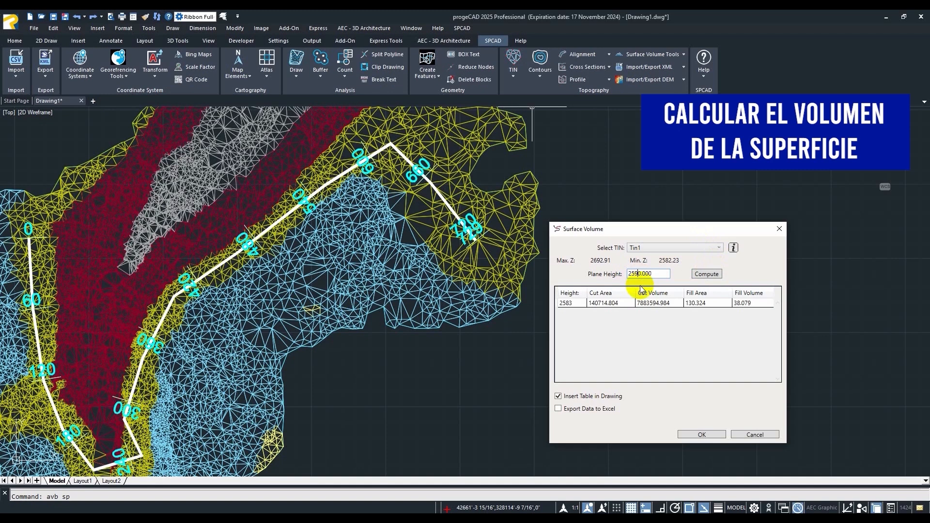
click(698, 278)
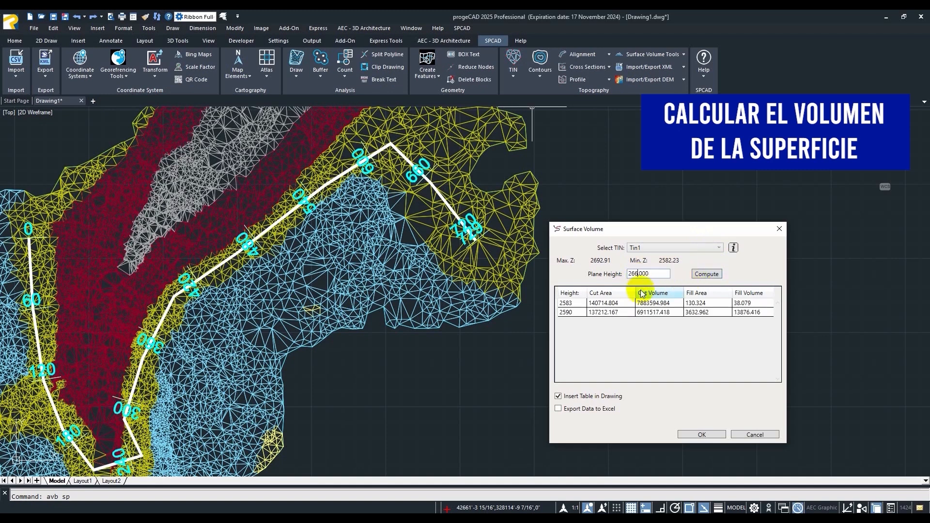
click(708, 277)
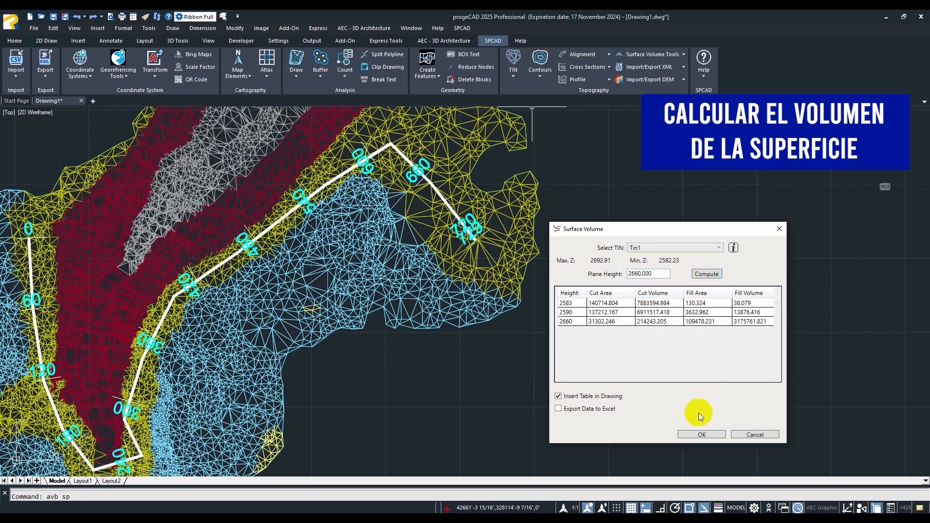
click(702, 435)
click(571, 253)
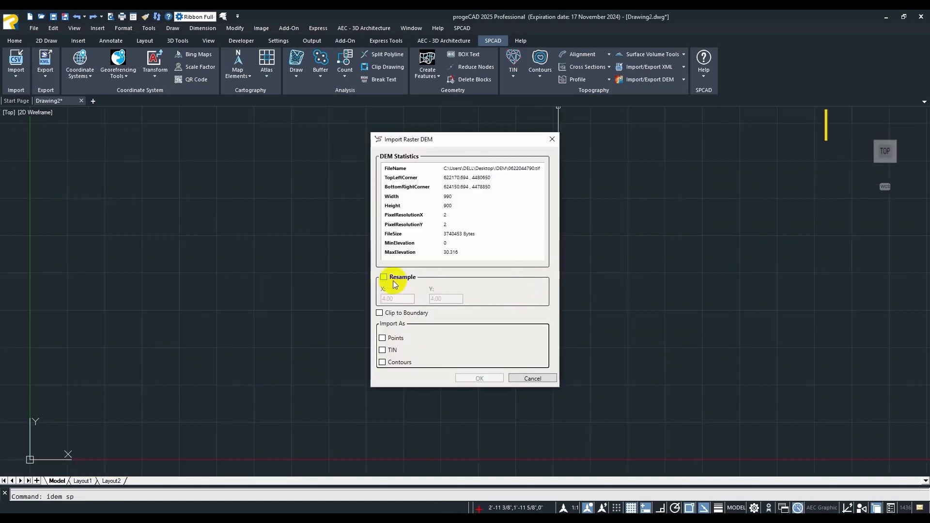
Set the raster DEM to be resampled at 4.00 by 4.00 and imported as points
click(384, 277)
click(383, 340)
click(536, 342)
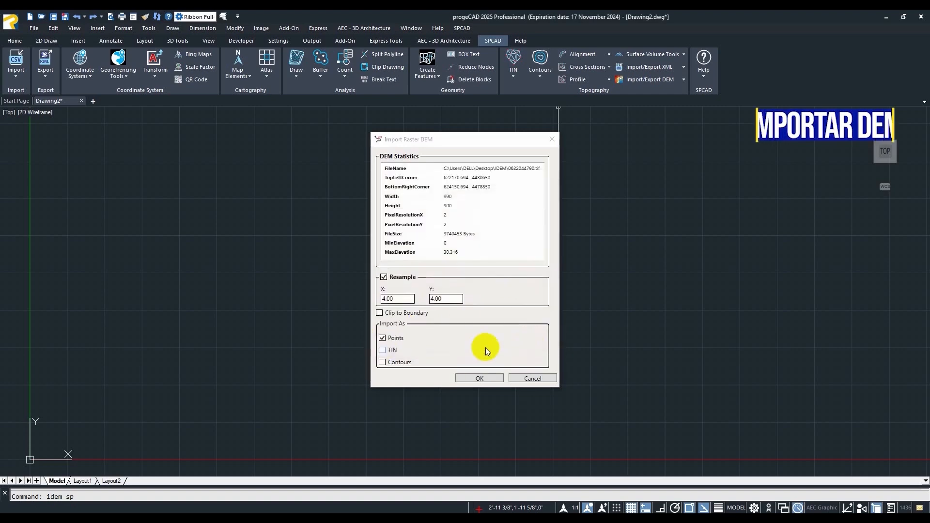
click(387, 351)
click(391, 275)
click(473, 274)
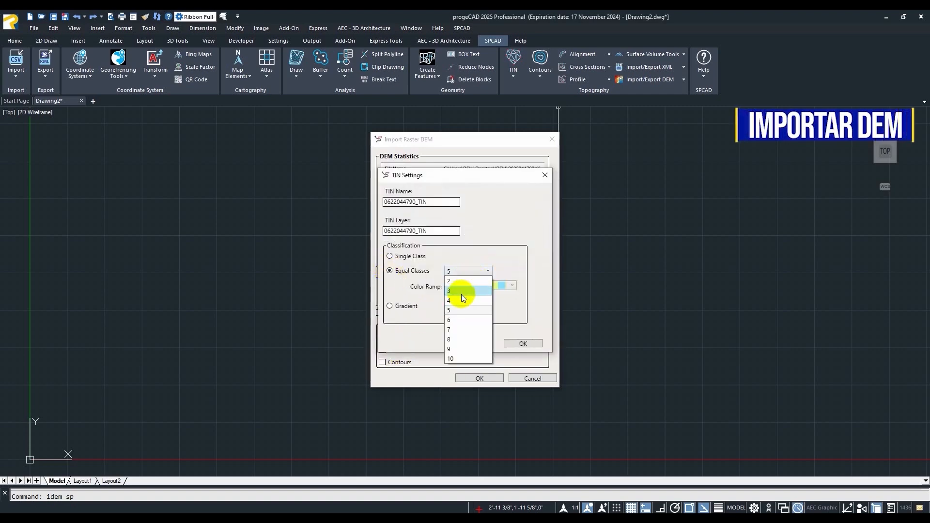
click(461, 292)
click(512, 285)
click(507, 298)
click(523, 343)
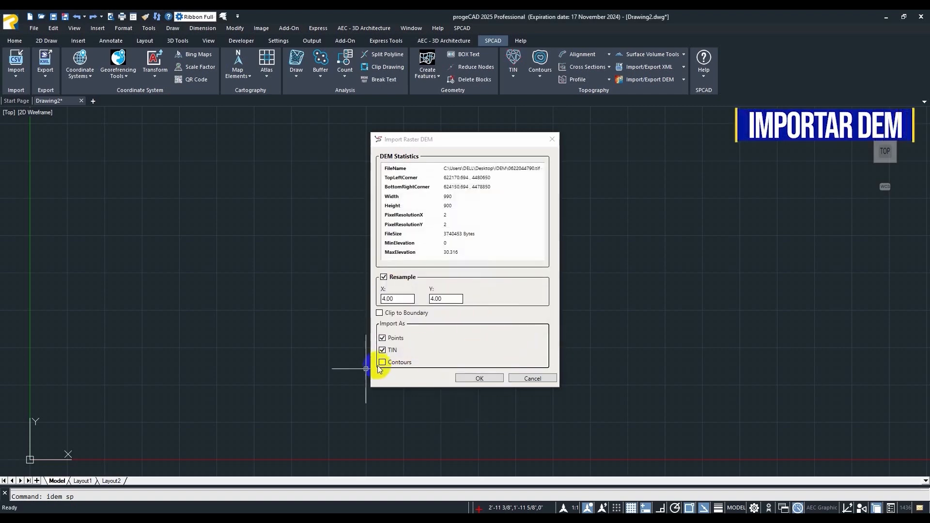
Add gradient-layer contours at interval 1, with major labels at interval 100 and text height 1, and import the DEM
click(383, 362)
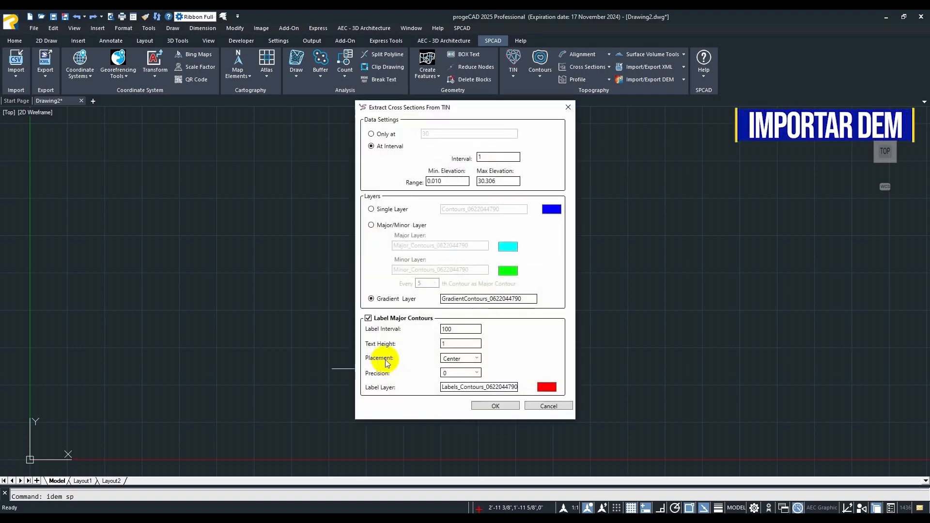
click(488, 407)
click(479, 378)
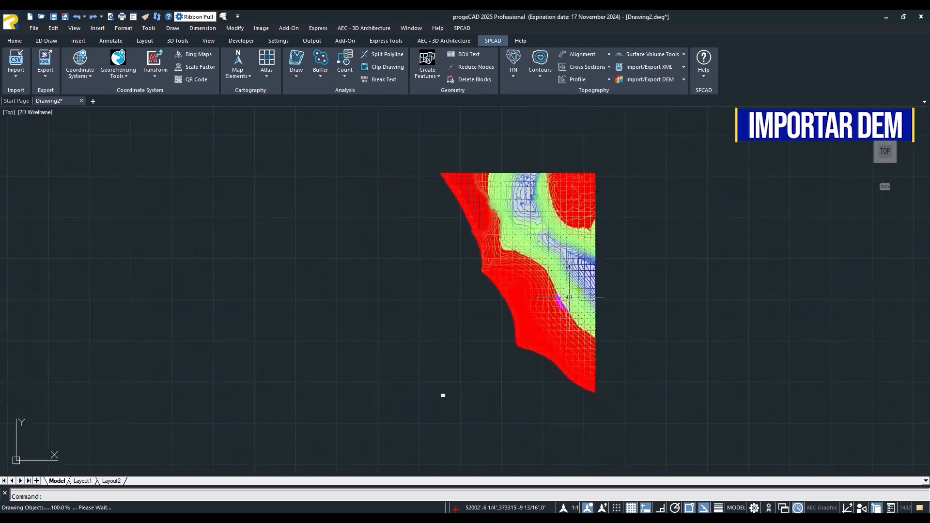
scroll(554, 267, up, 2)
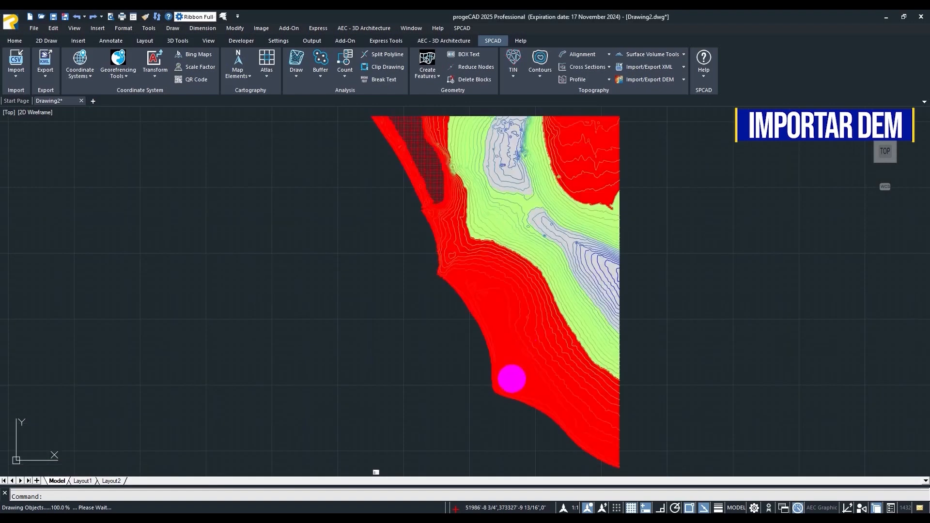
scroll(513, 269, up, 4)
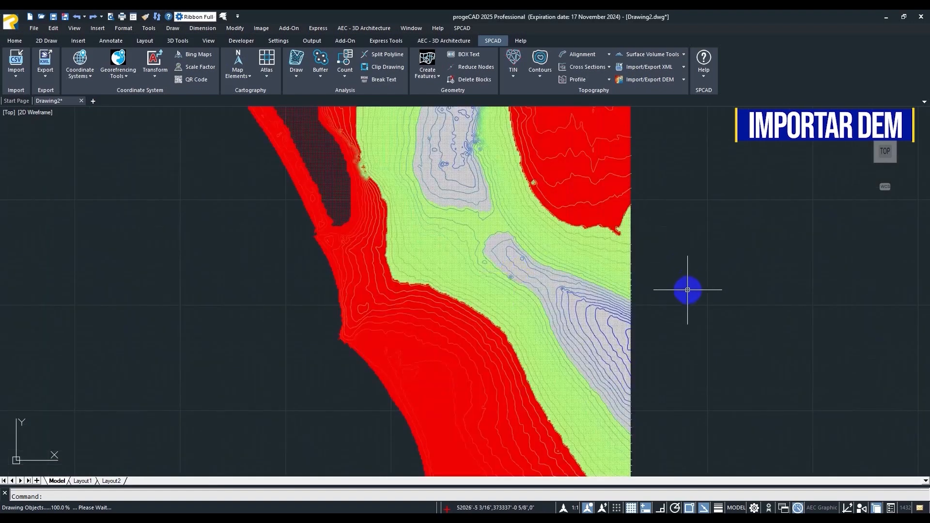
mouse_move(698, 403)
middle_down()
mouse_move(666, 353)
mouse_move(660, 440)
mouse_move(667, 420)
middle_up()
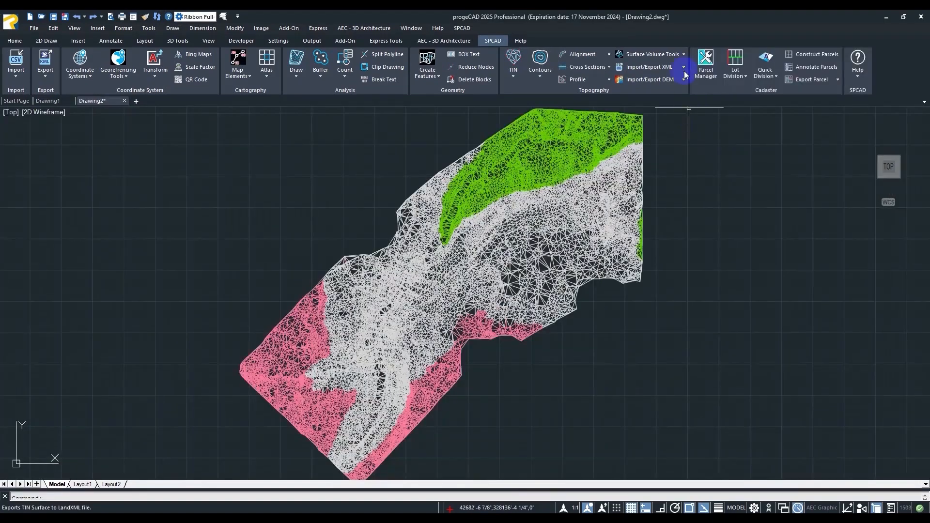
Export the TIN surface to a LandXML file named LAND
click(684, 68)
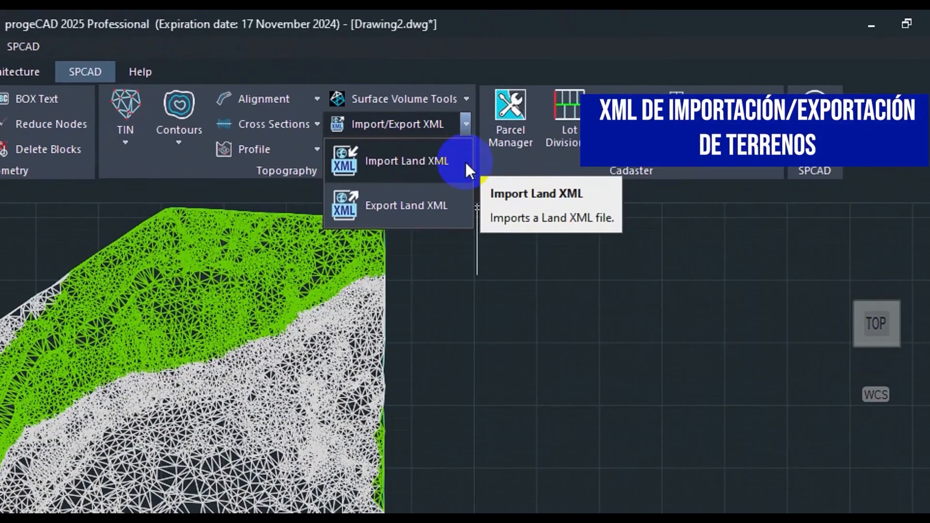
click(452, 201)
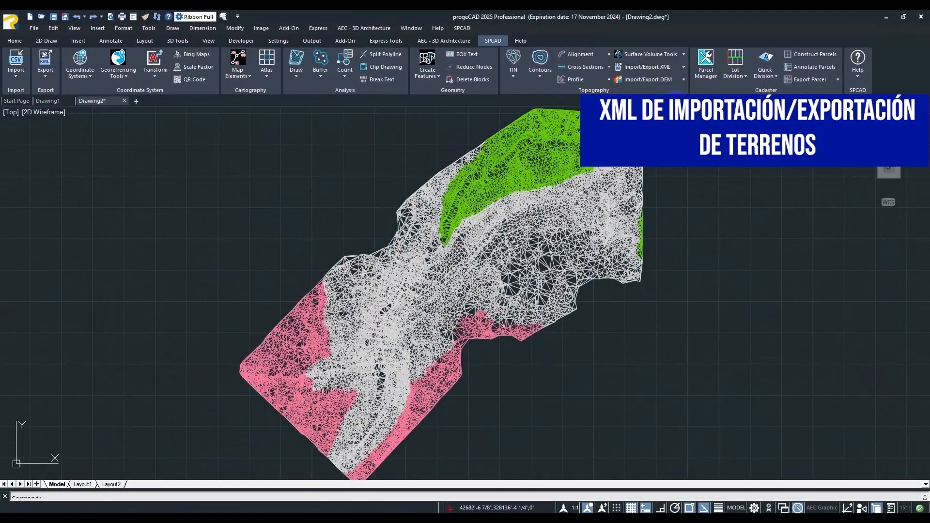
click(439, 201)
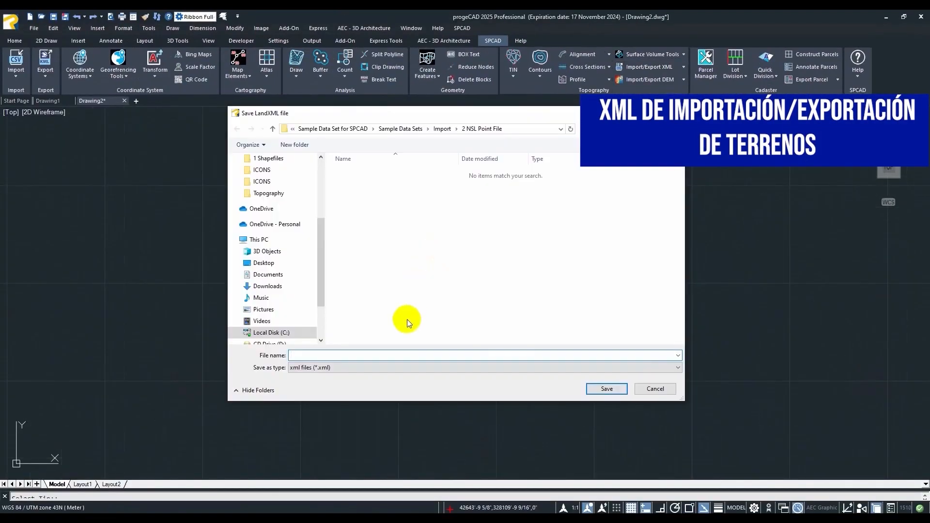
text(LAND)
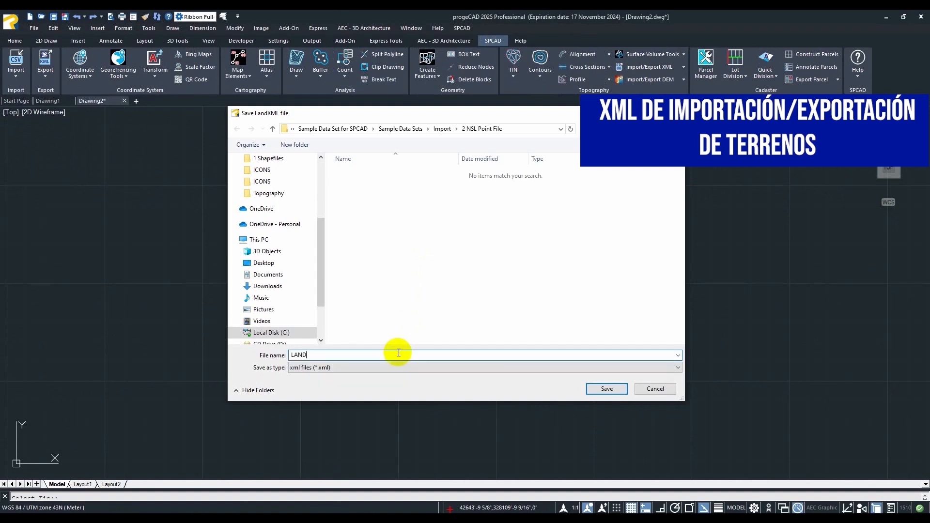